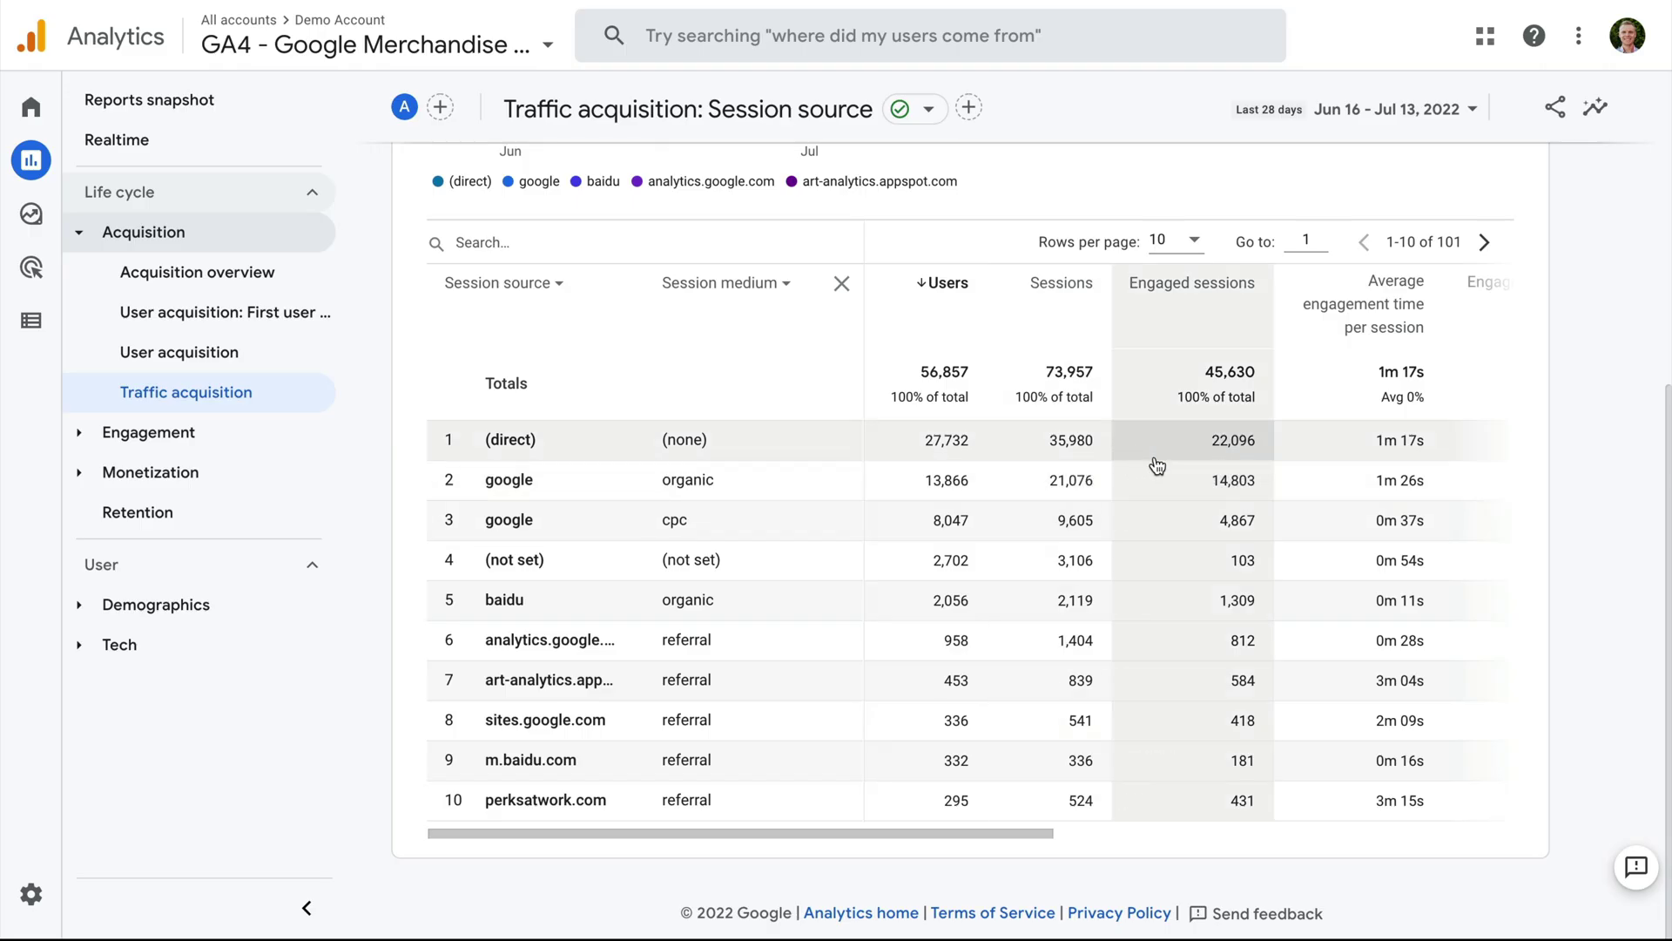
# Examine the engagement and event metric columns further along the Traffic acquisition table for each session source and medium
pyautogui.hscroll(5, 1305, 451)
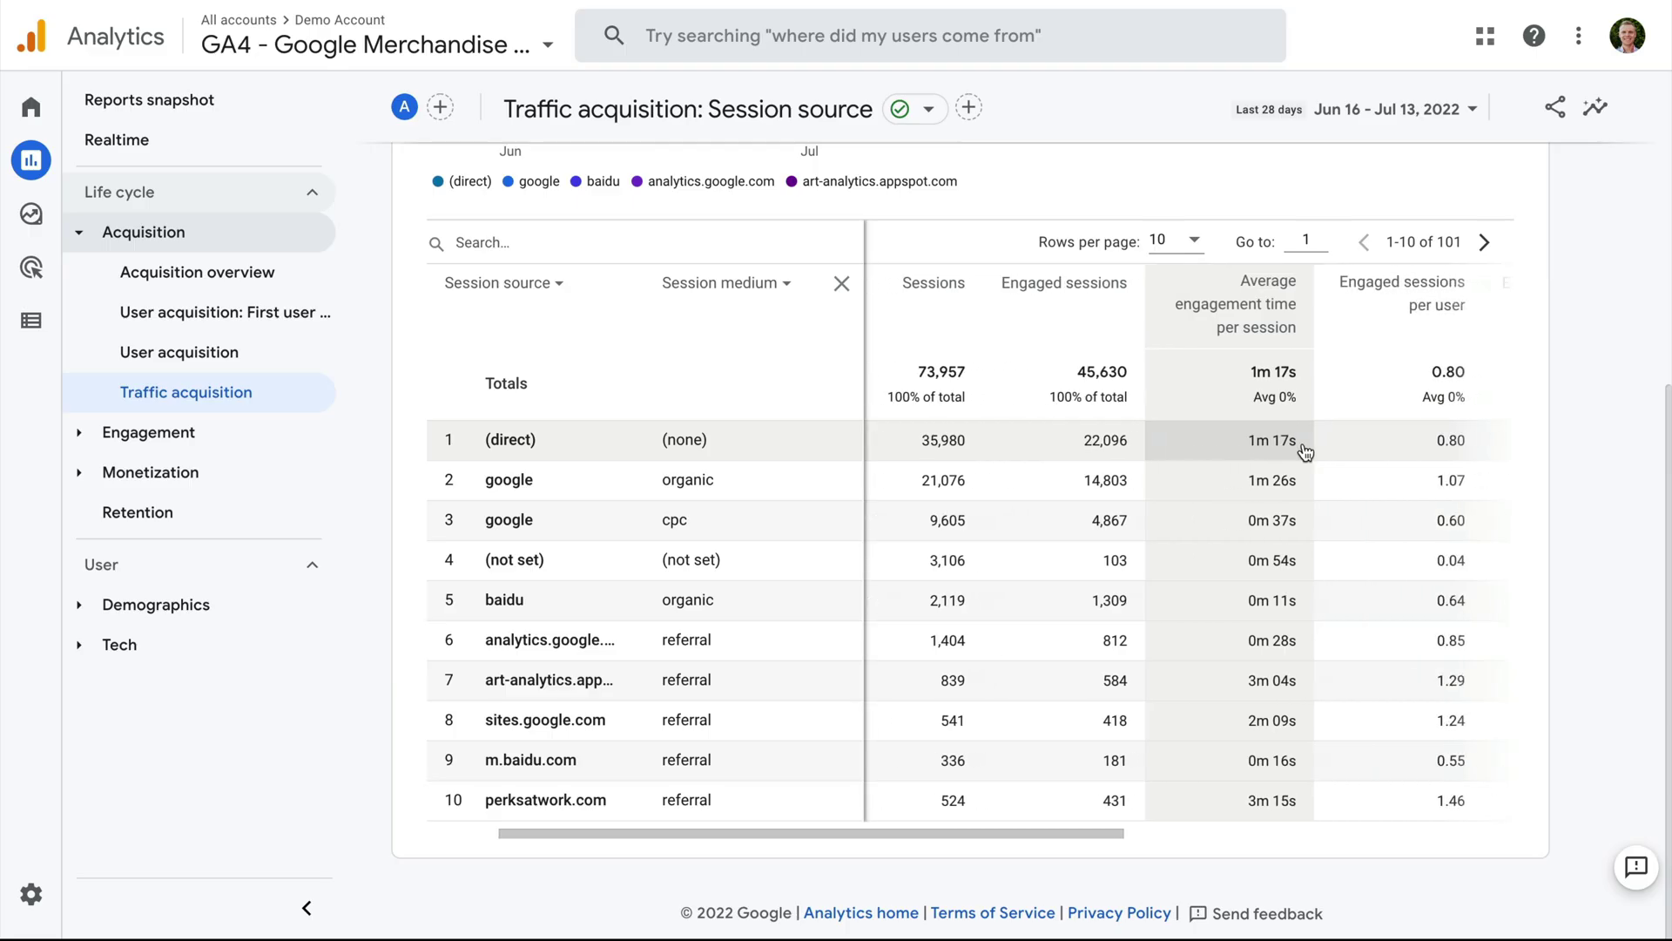
pyautogui.hscroll(5, 1306, 451)
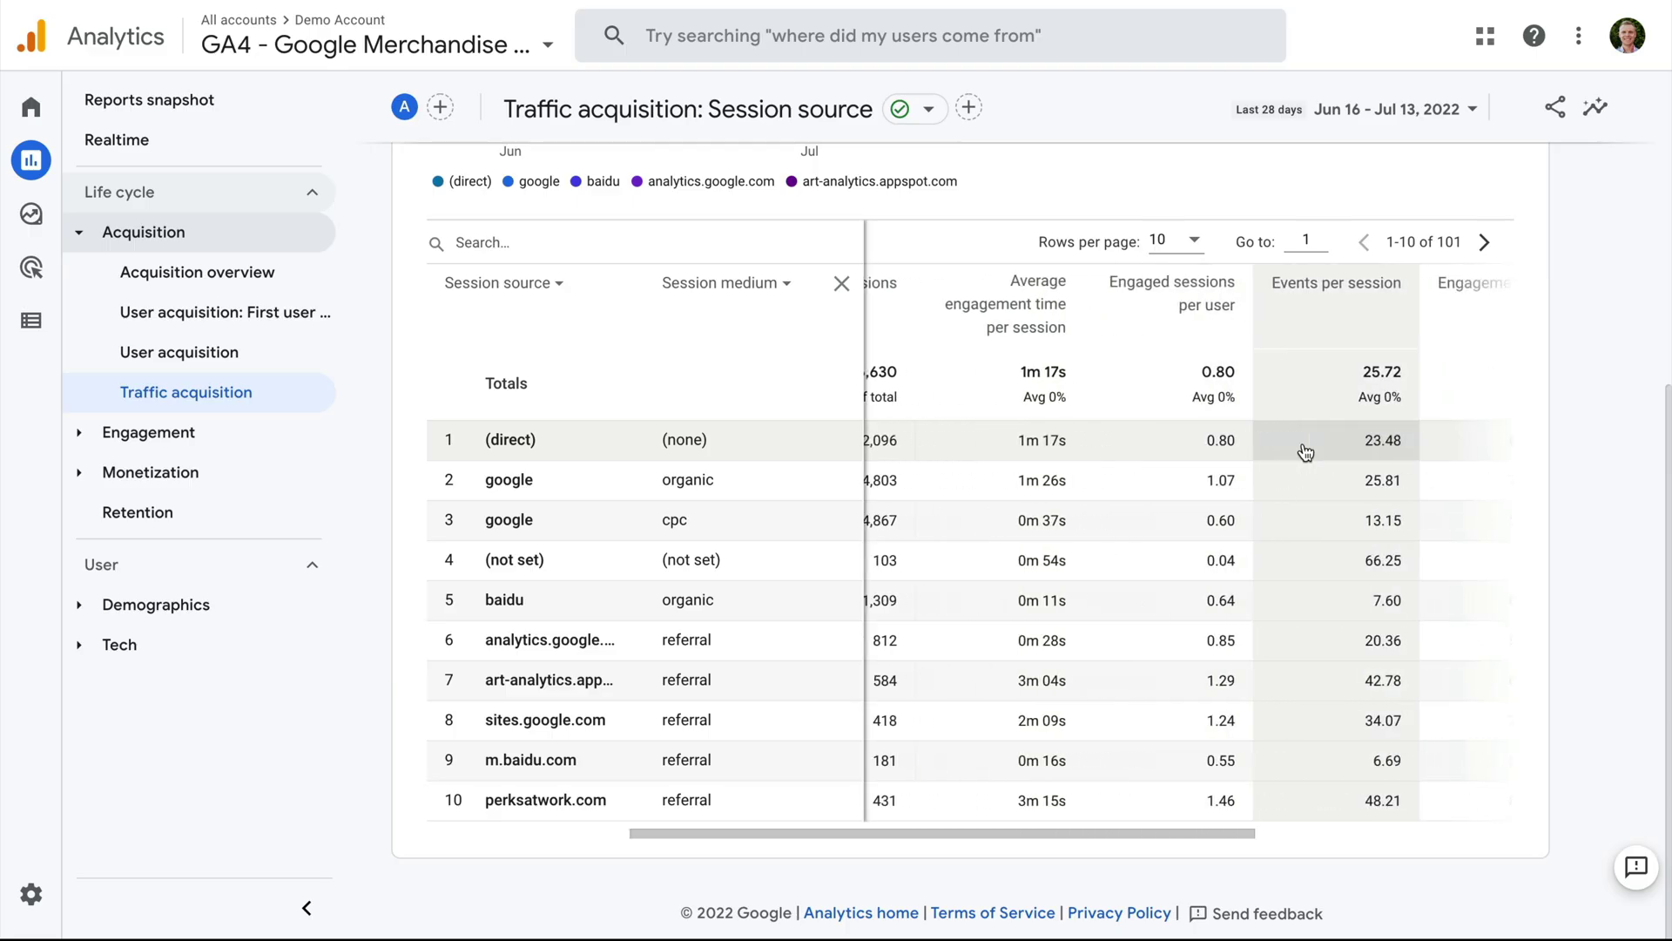
pyautogui.hscroll(5, 1305, 451)
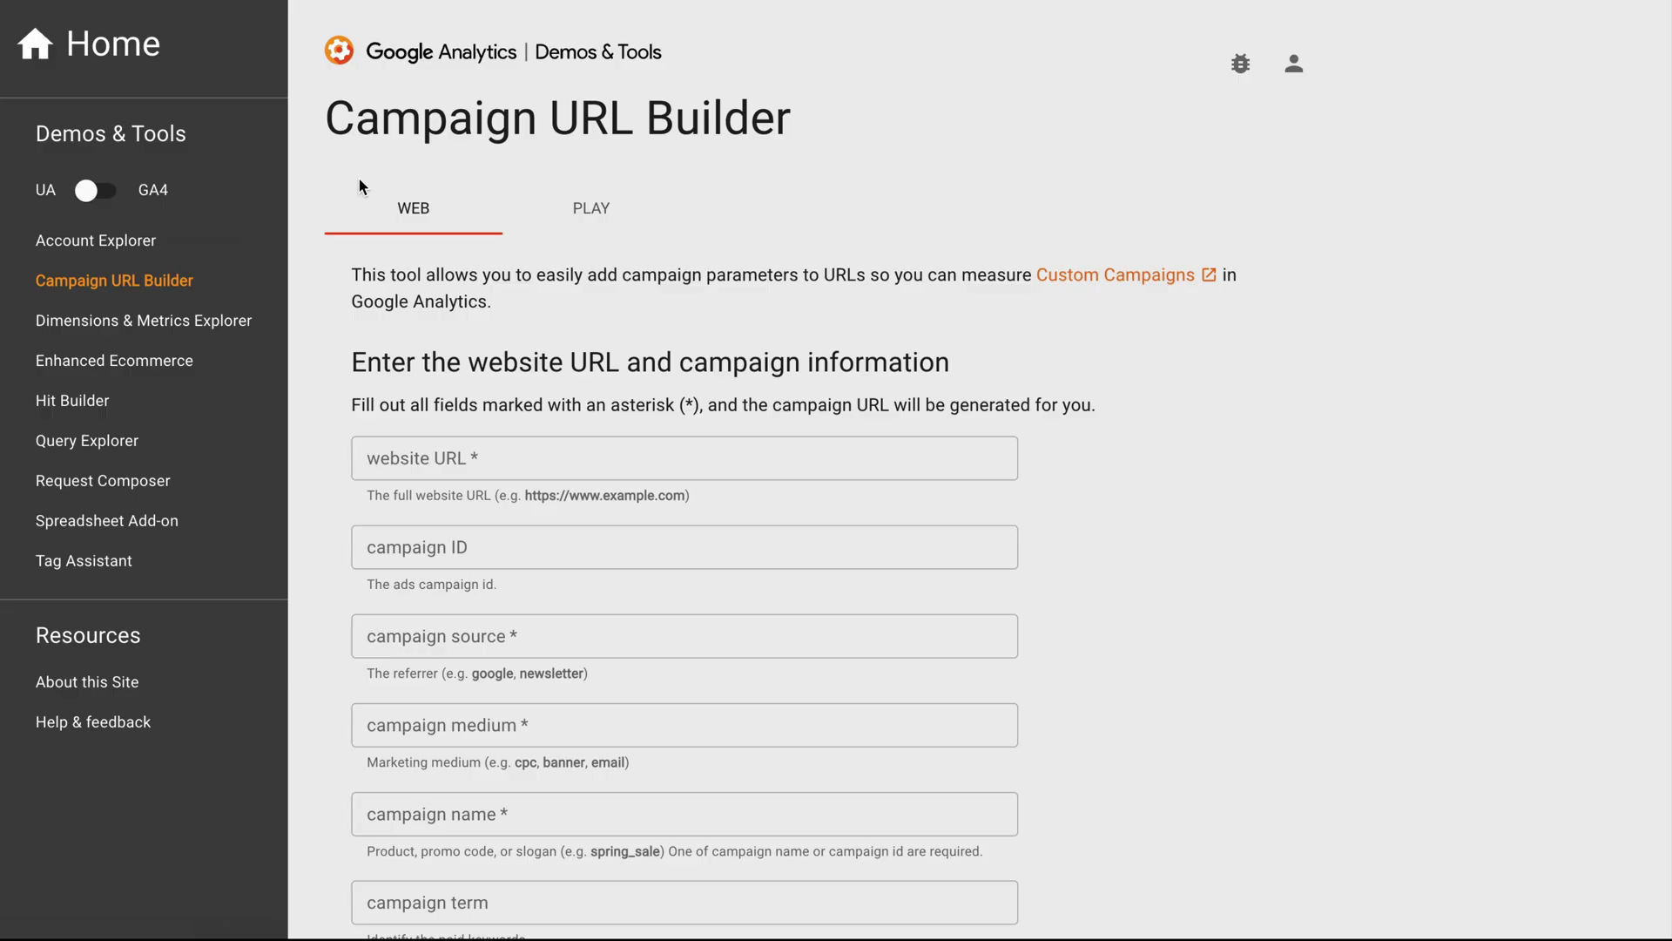
pyautogui.click(97, 198)
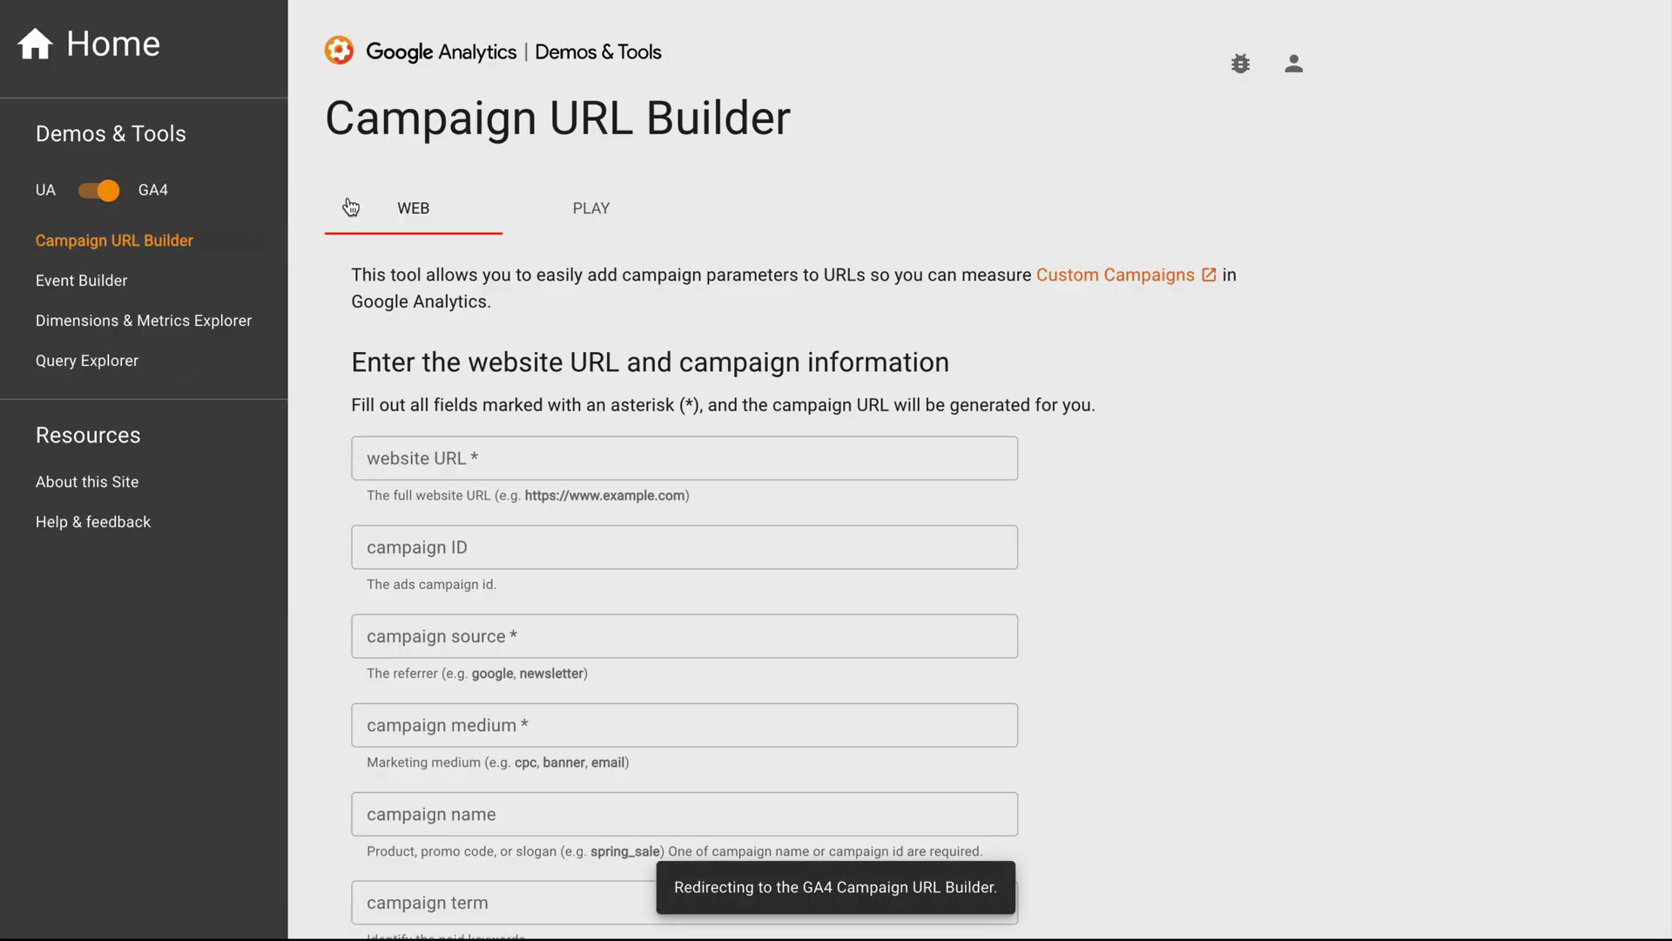
pyautogui.scroll(-1, 487, 366)
pyautogui.click(515, 395)
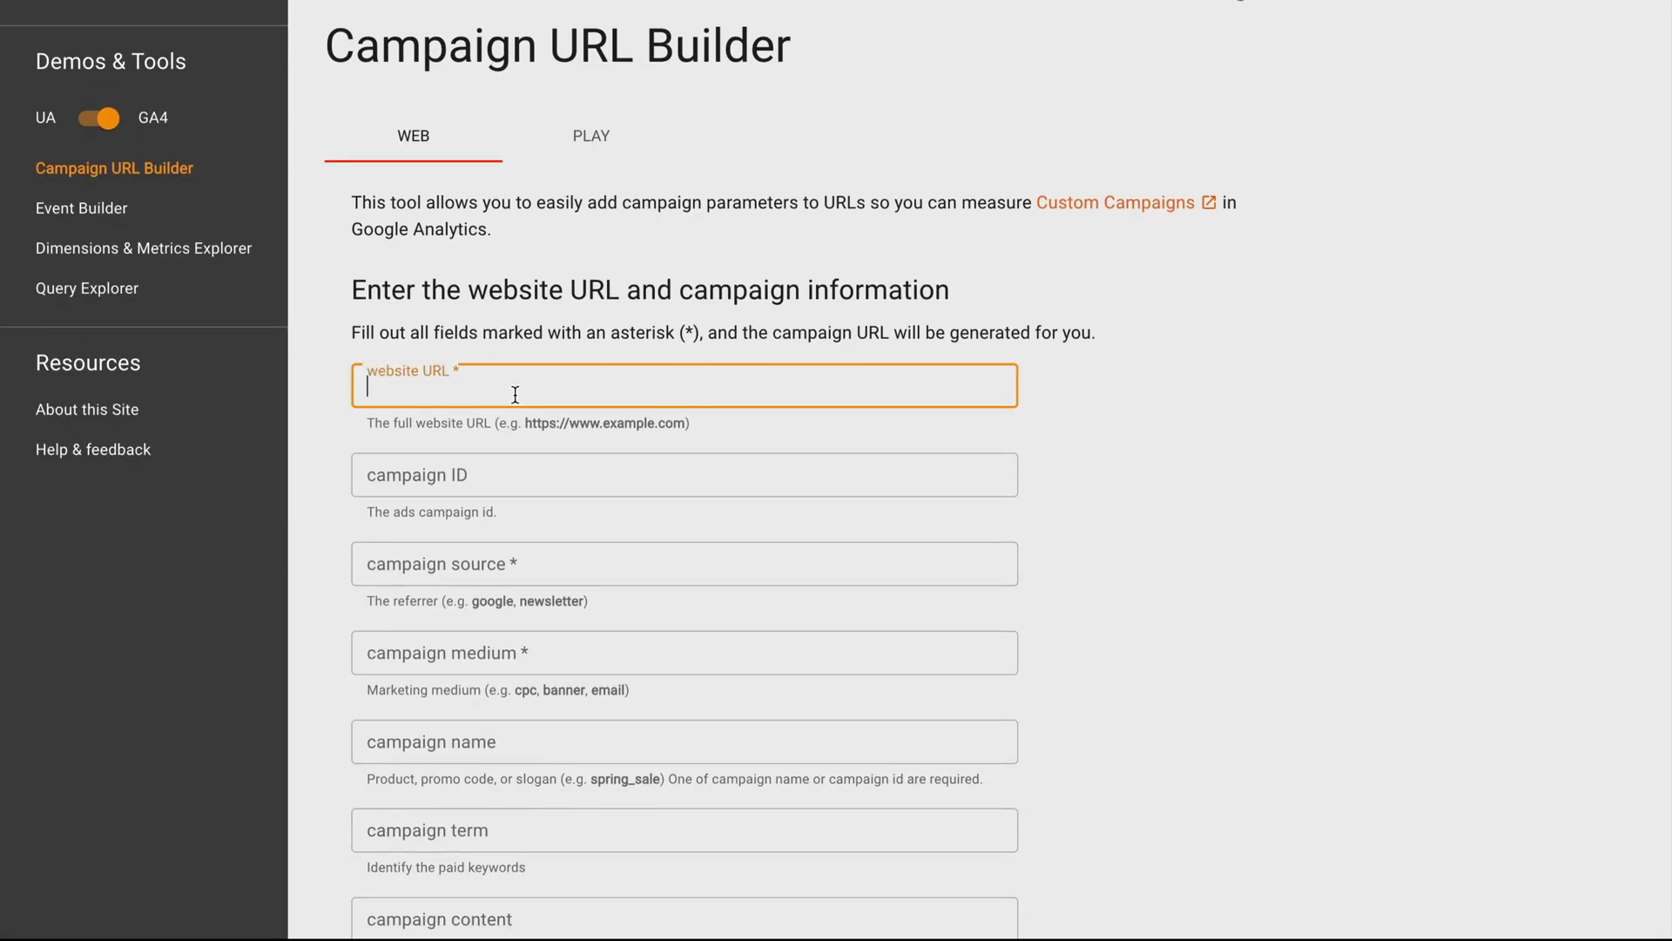
pyautogui.write('https://www.lovesdata.com')
pyautogui.write('/courses')
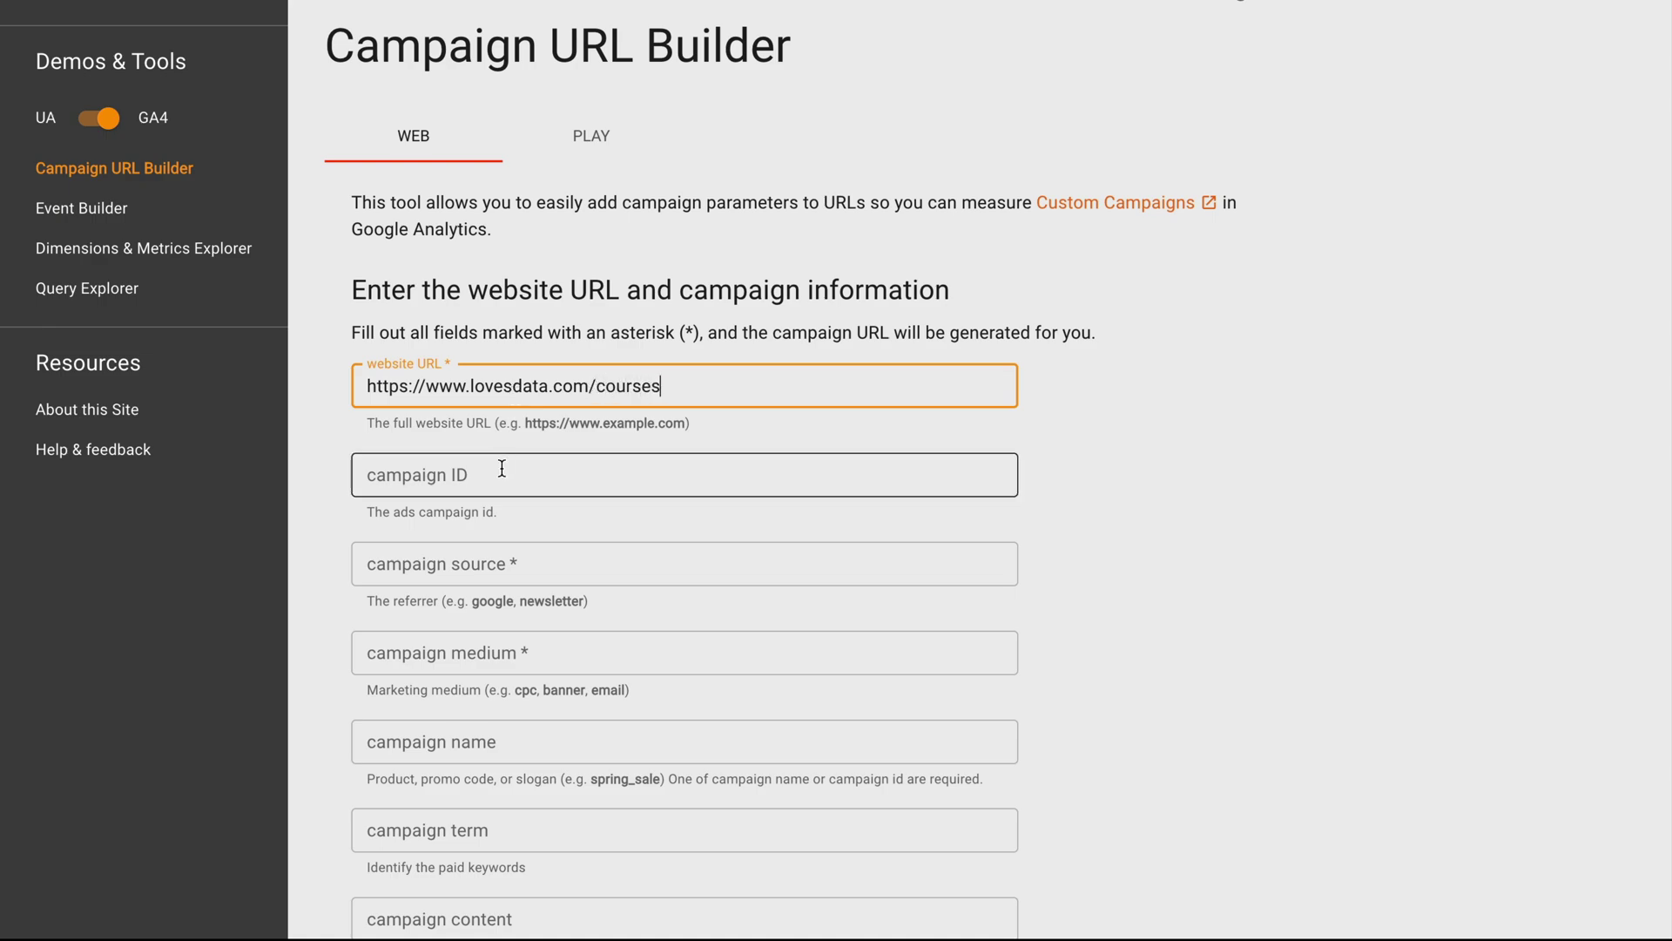
# Set the campaign source to "linkedin.com" and the campaign medium to "paid"
pyautogui.scroll(-1, 501, 467)
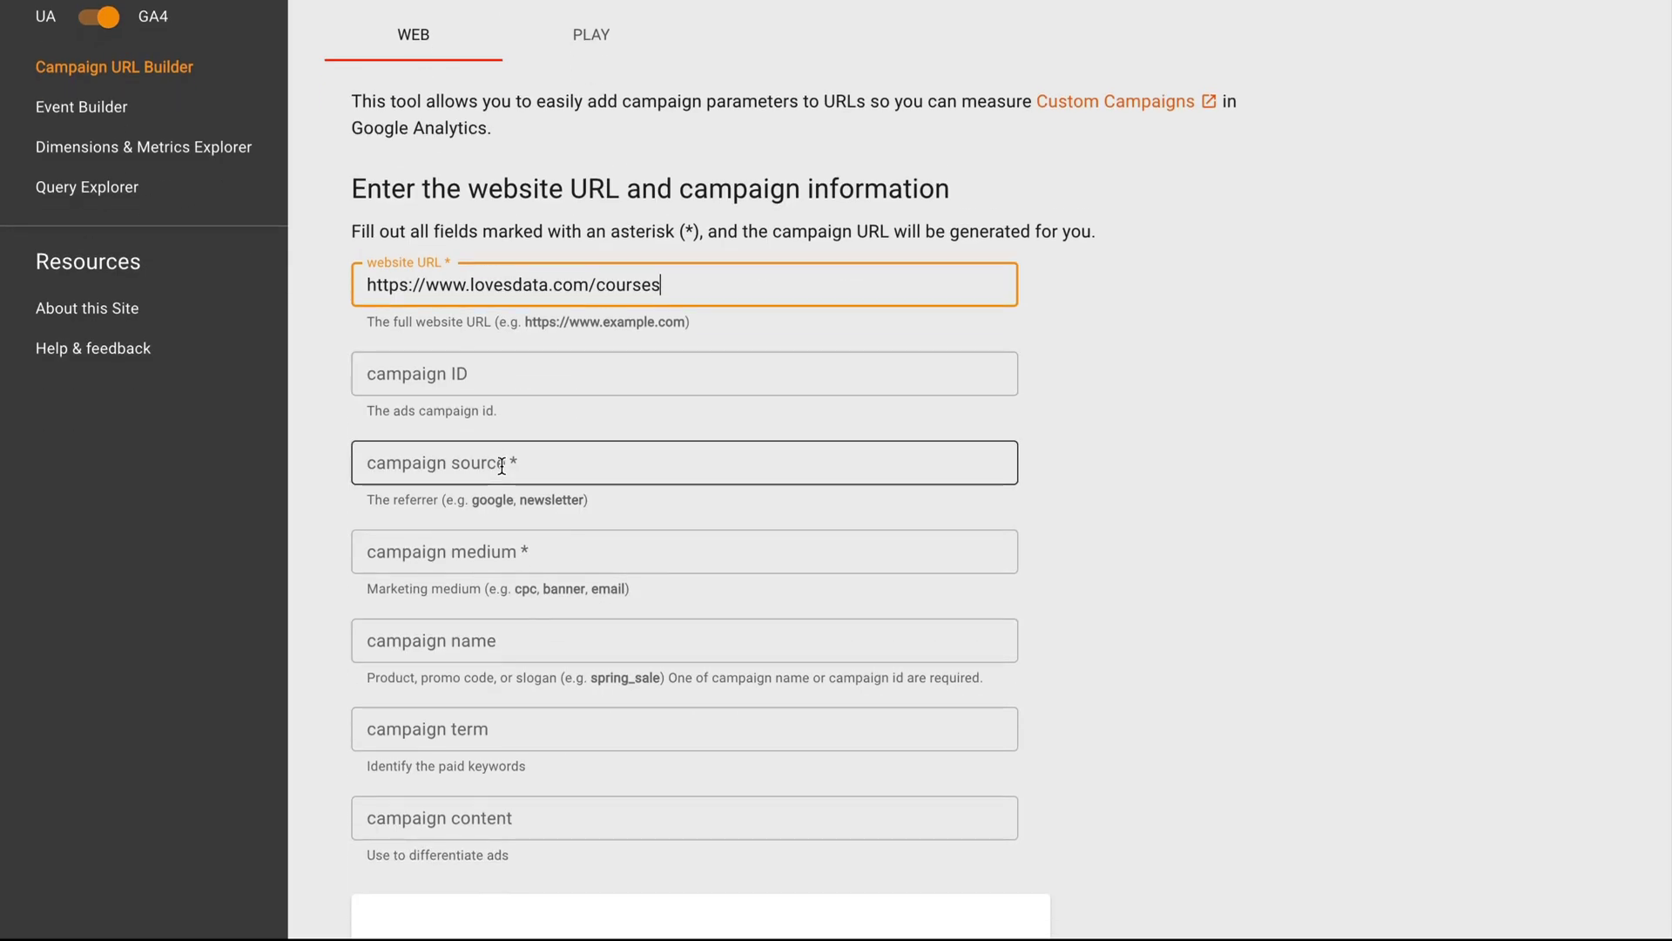
pyautogui.click(501, 465)
pyautogui.write('l')
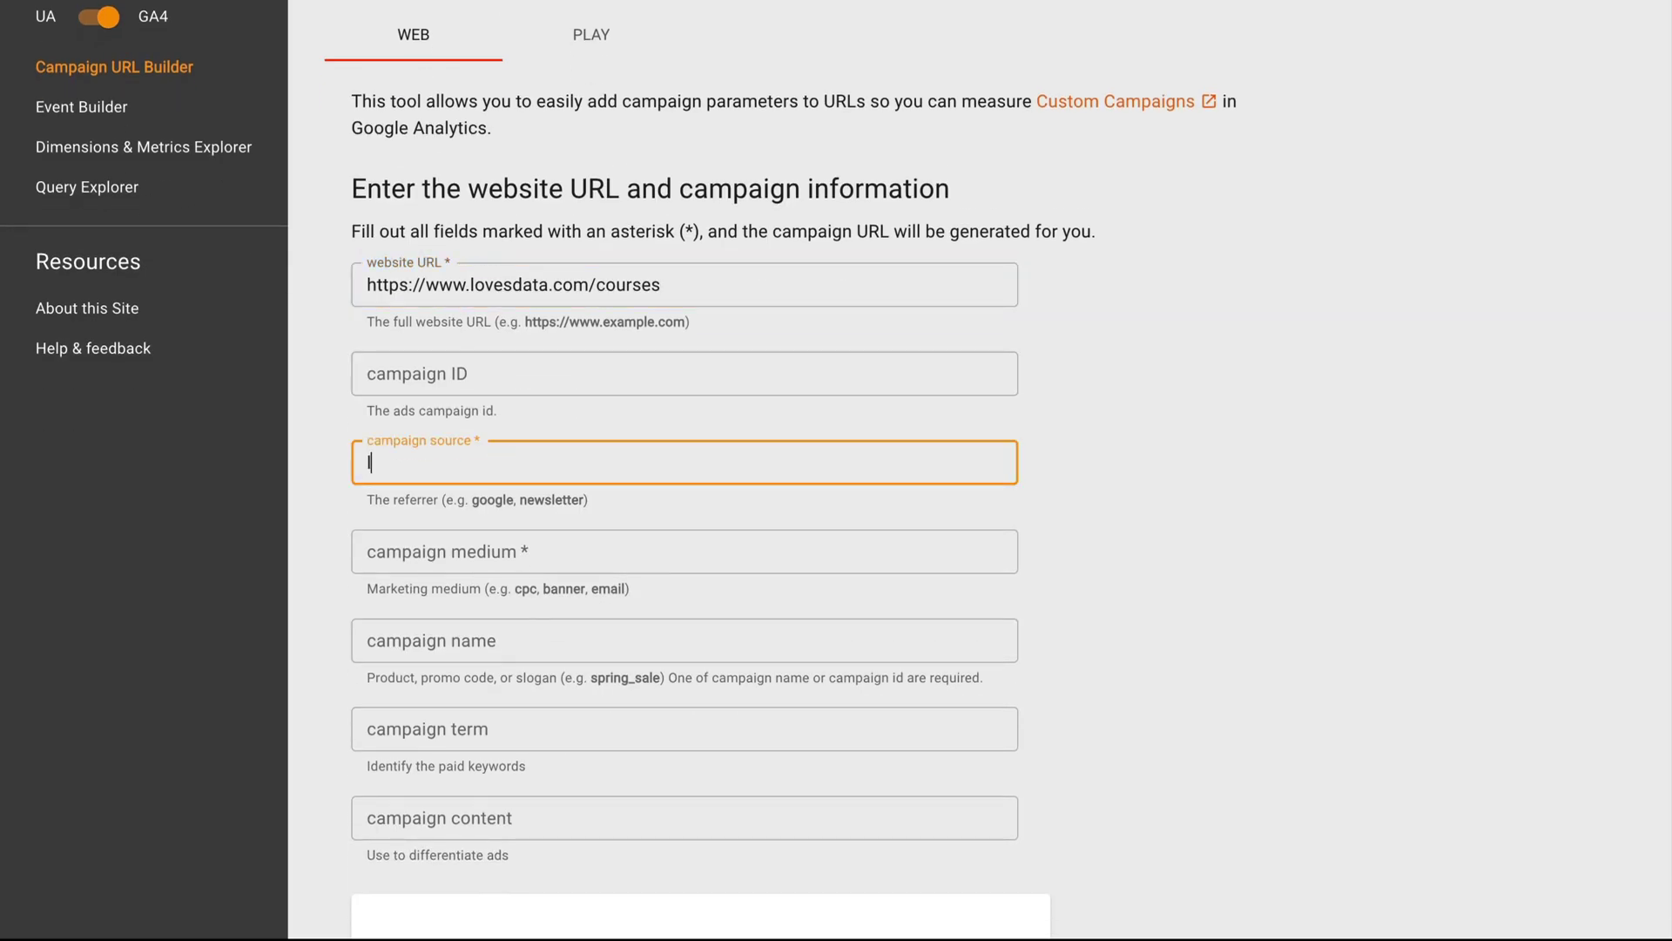
pyautogui.write('inkedin.com')
pyautogui.click(500, 550)
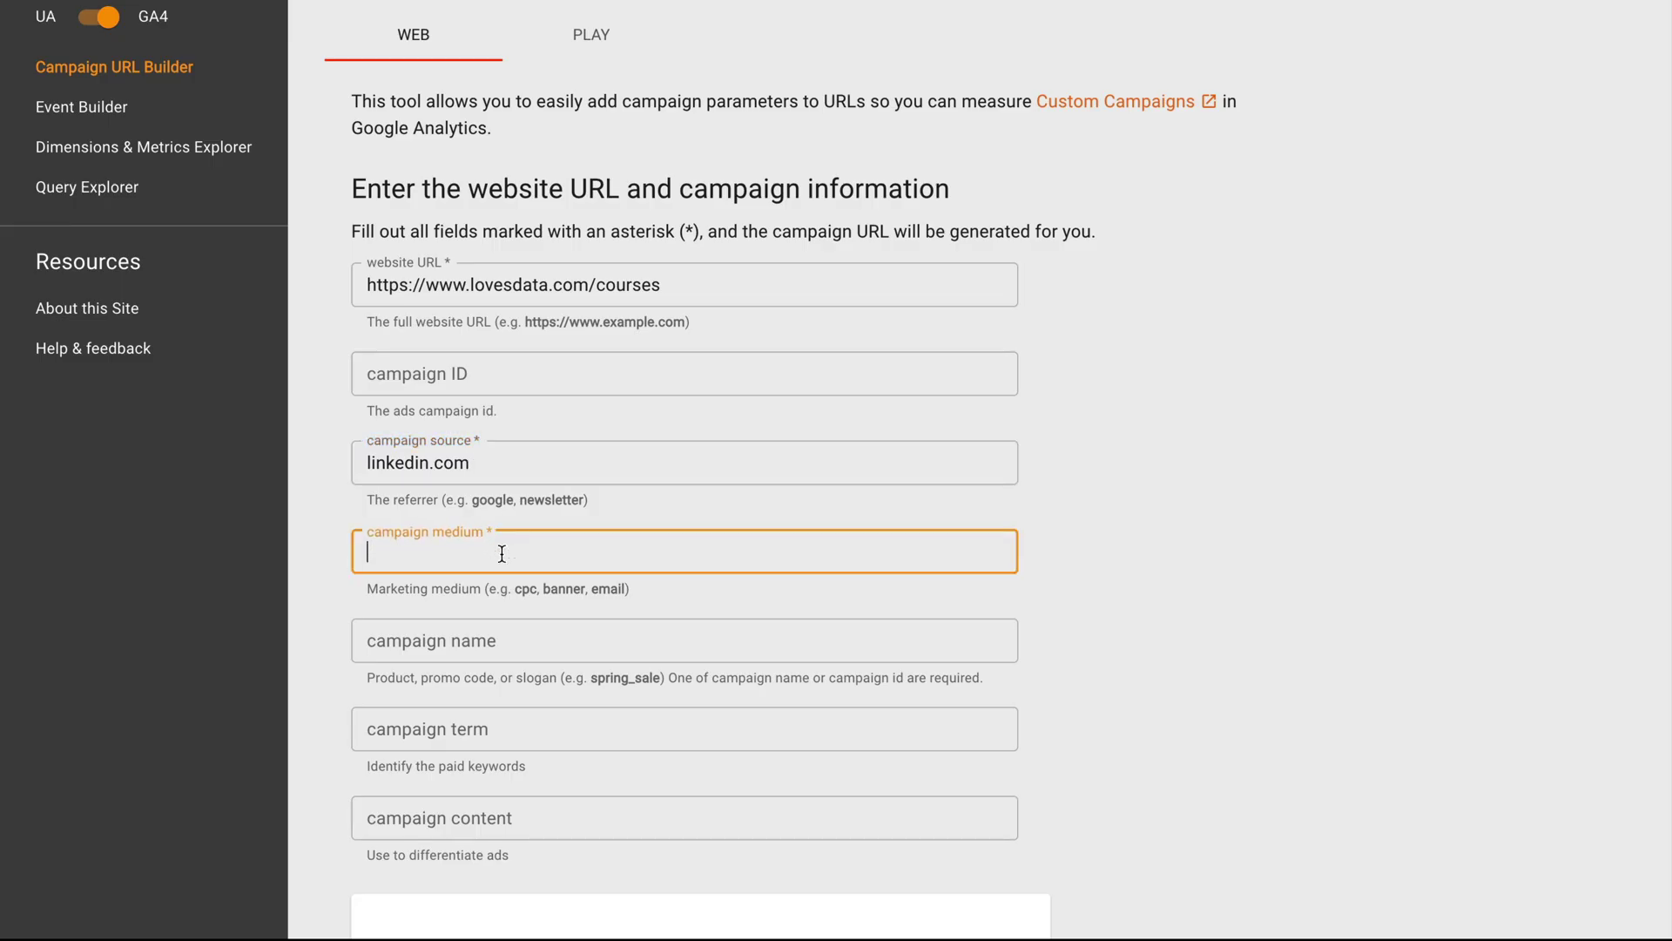
pyautogui.write('paid')
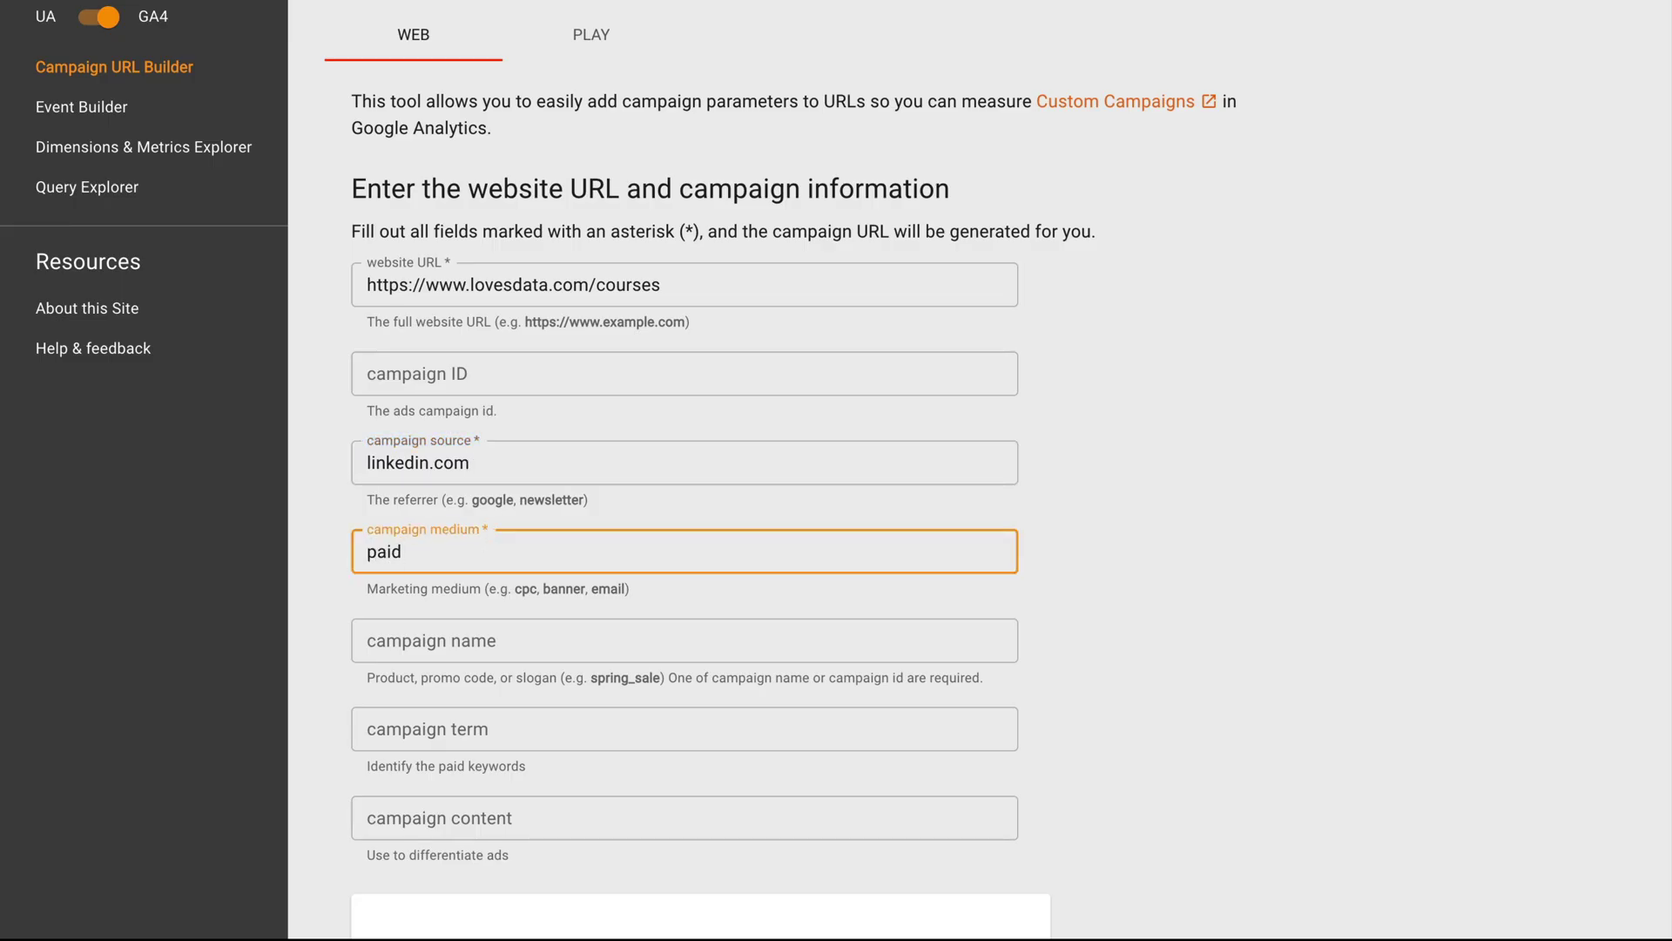
# Set the campaign name to "linkedin ads"
pyautogui.scroll(-1, 416, 543)
pyautogui.click(416, 544)
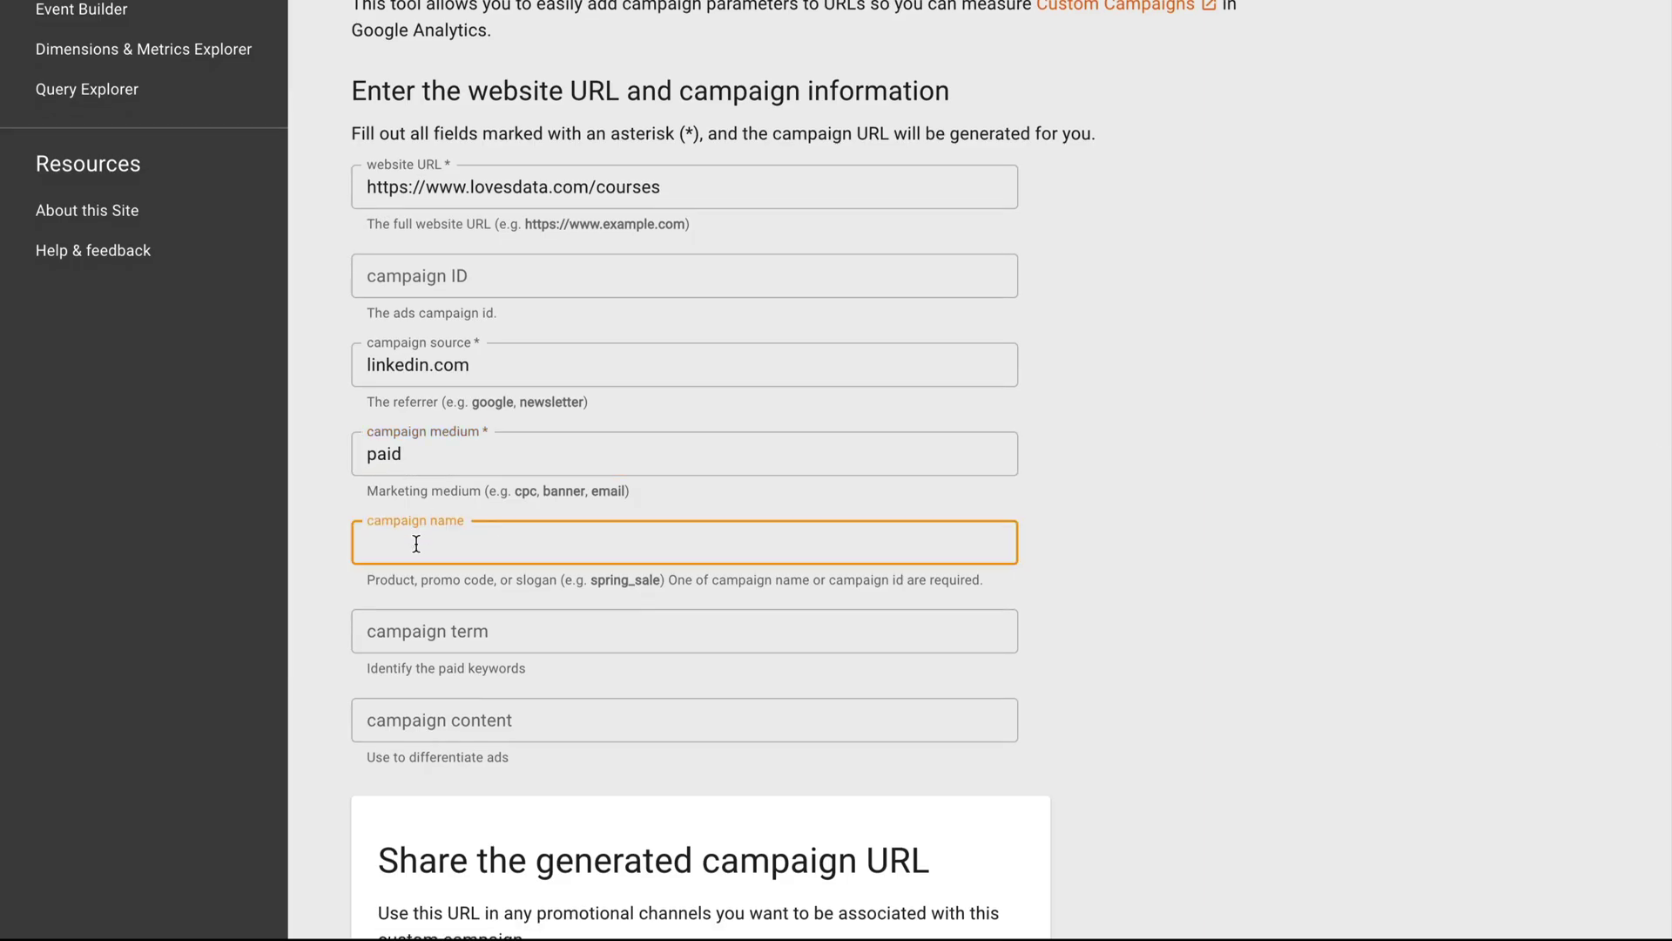
pyautogui.write('linkedin ads')
pyautogui.click(328, 561)
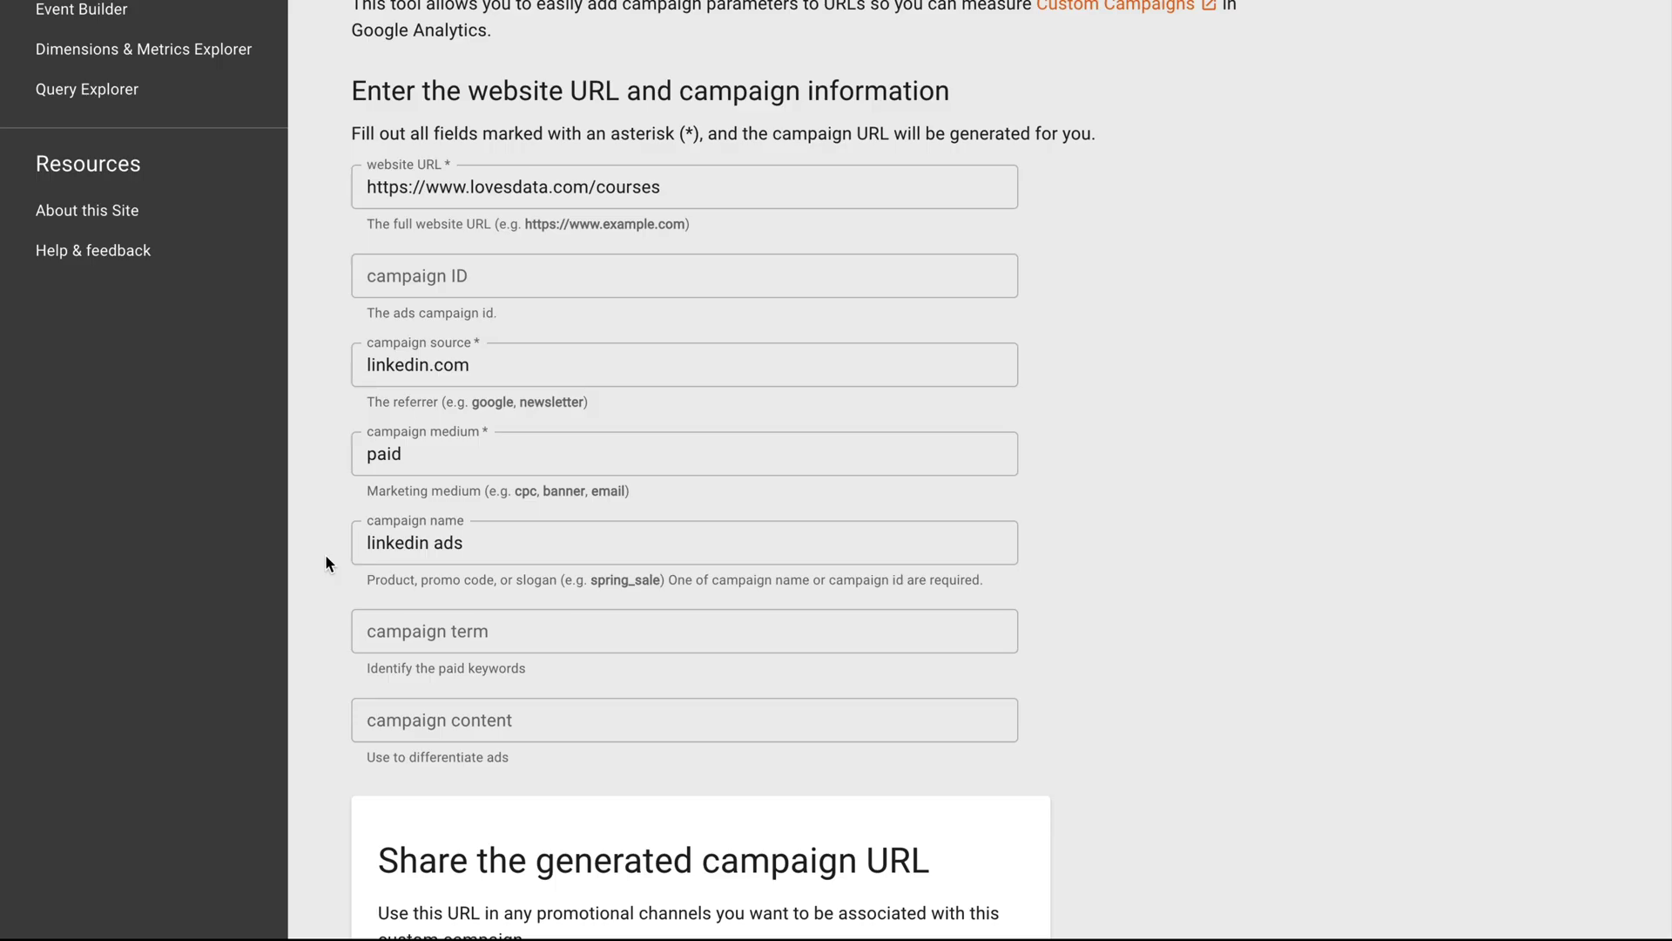
pyautogui.scroll(-2, 326, 555)
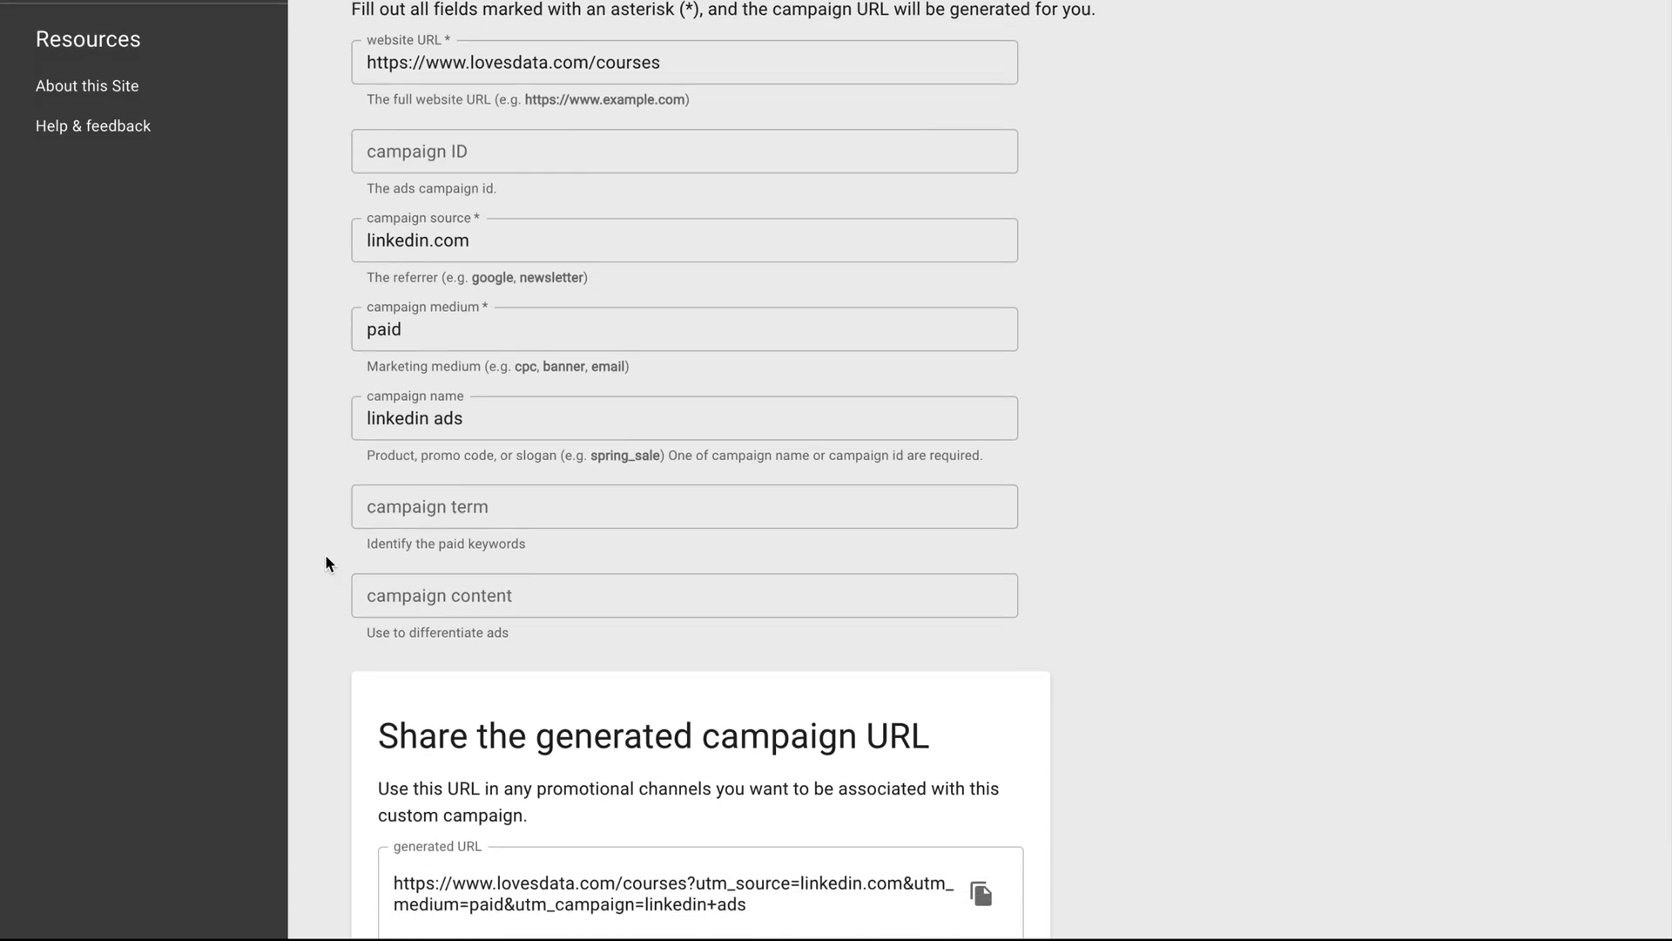
pyautogui.click(525, 520)
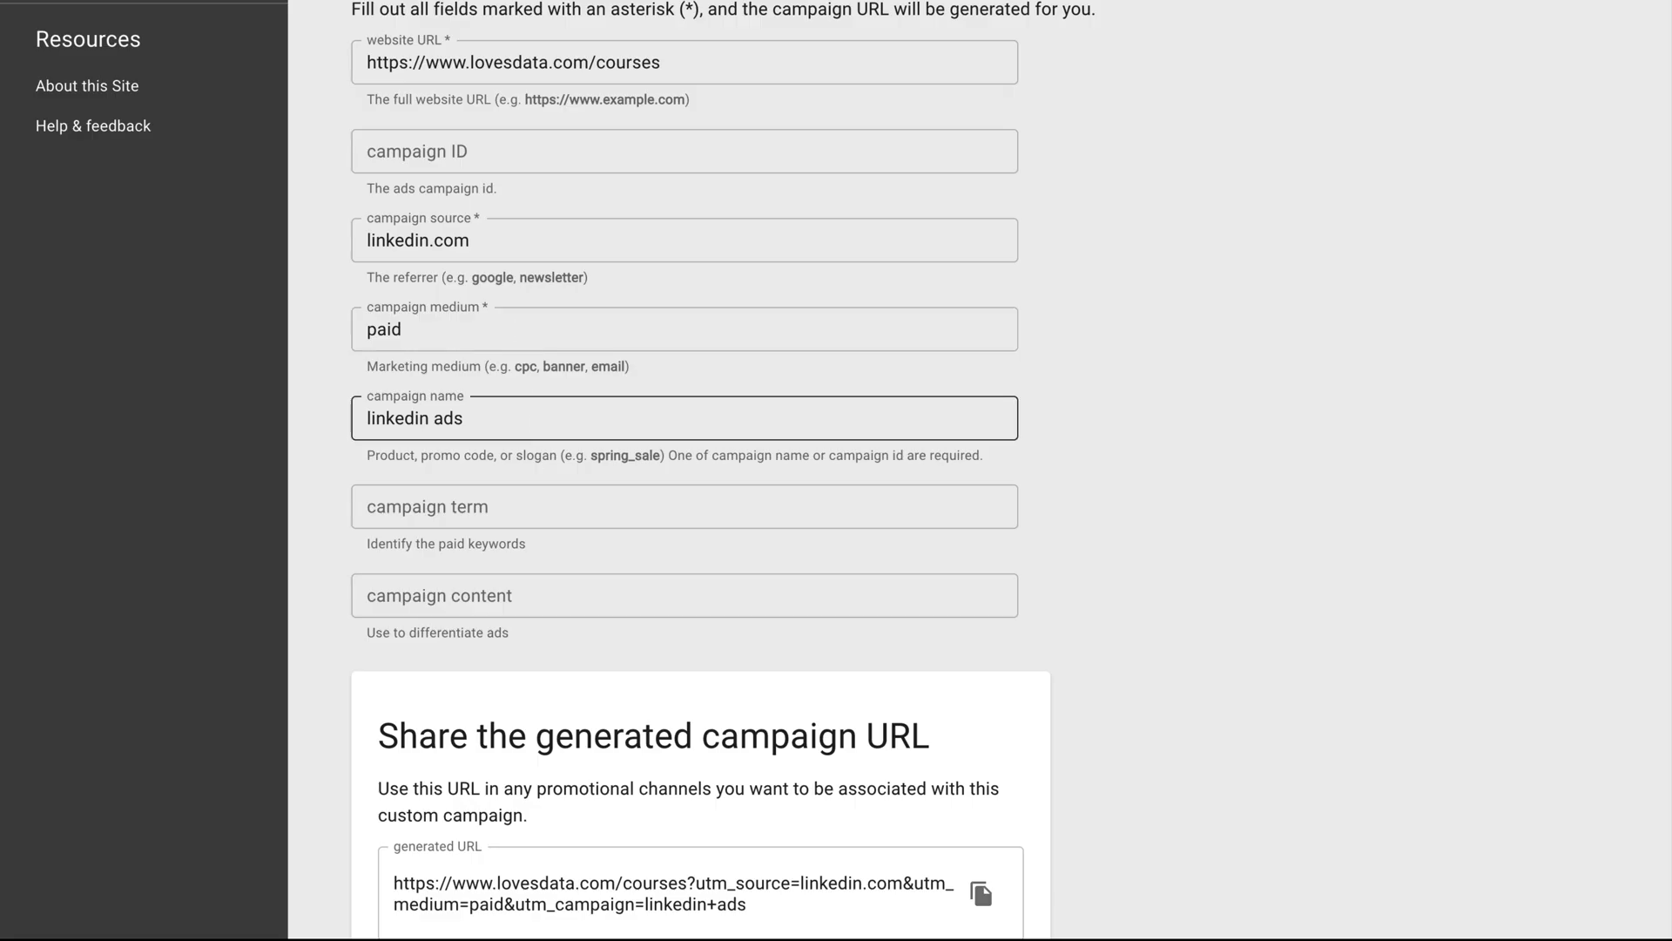
# Copy the generated campaign URL for the LinkedIn ads
pyautogui.scroll(-3, 546, 458)
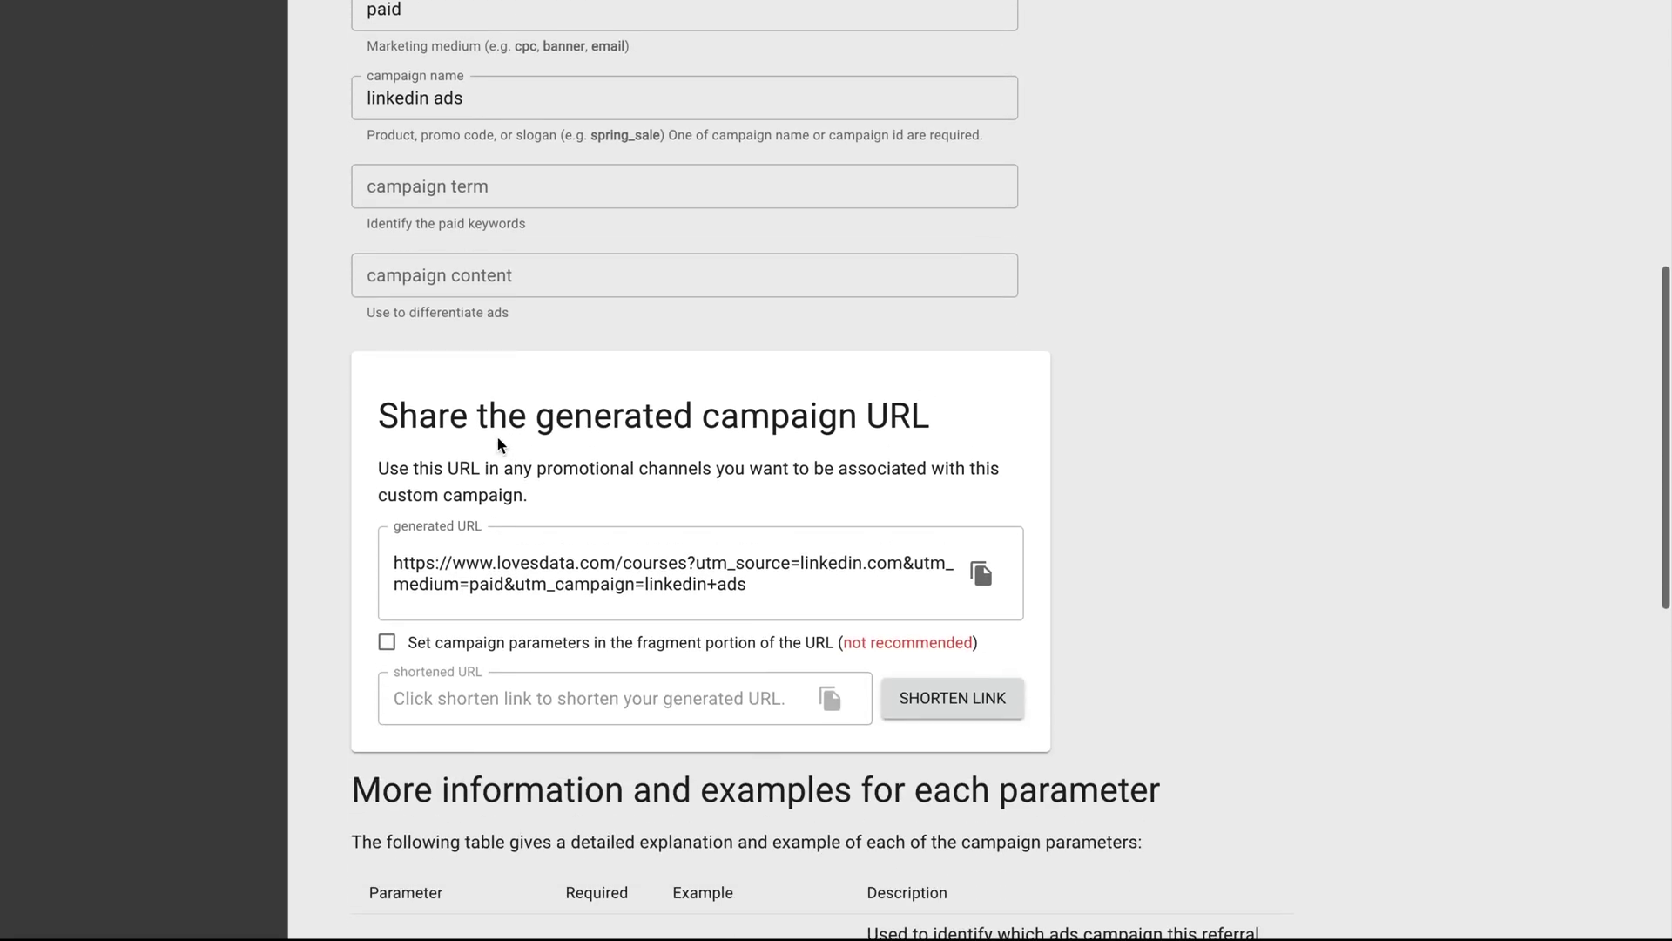
pyautogui.click(393, 563)
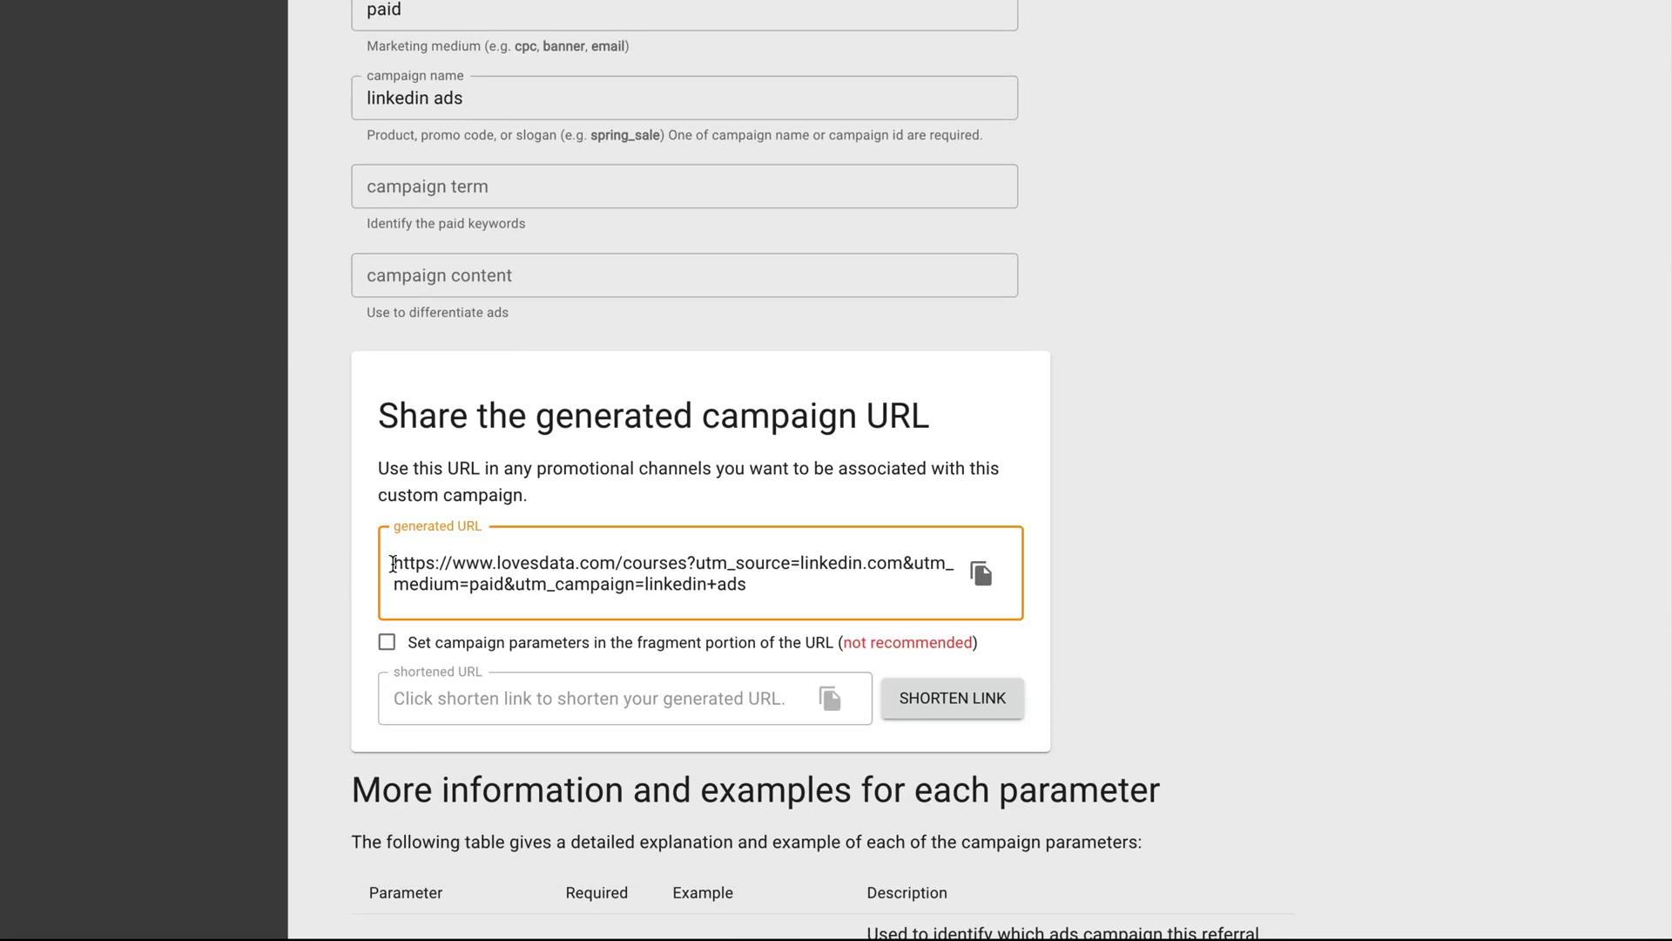
pyautogui.moveTo(393, 563); pyautogui.dragTo(775, 586)
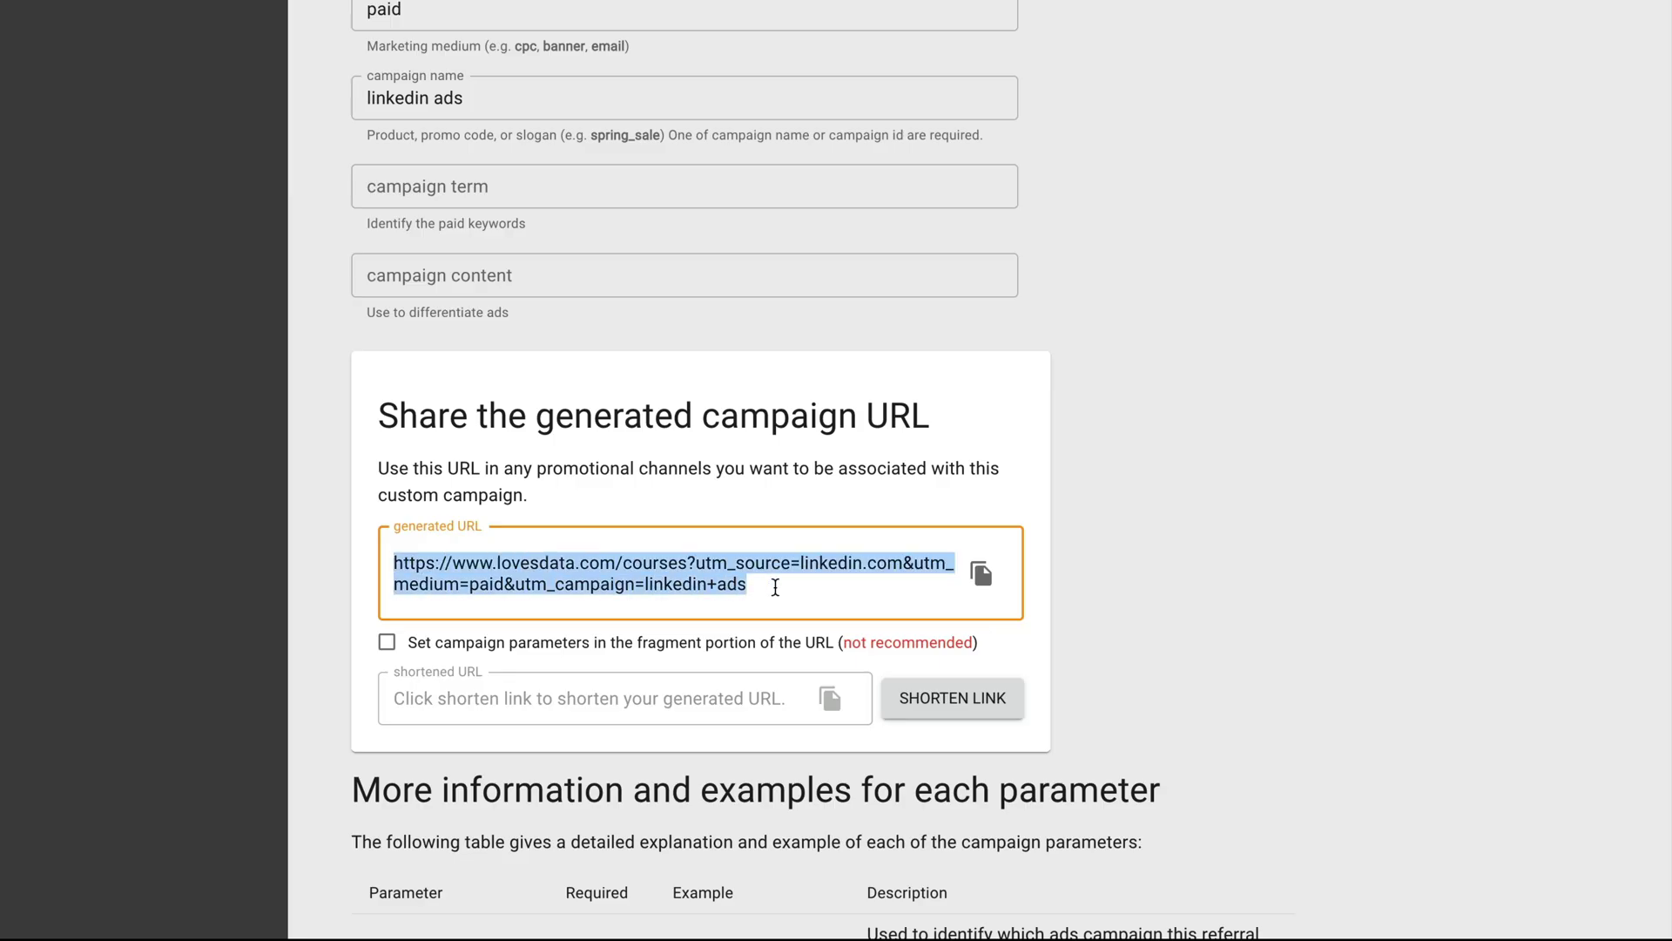
pyautogui.scroll(1, 775, 587)
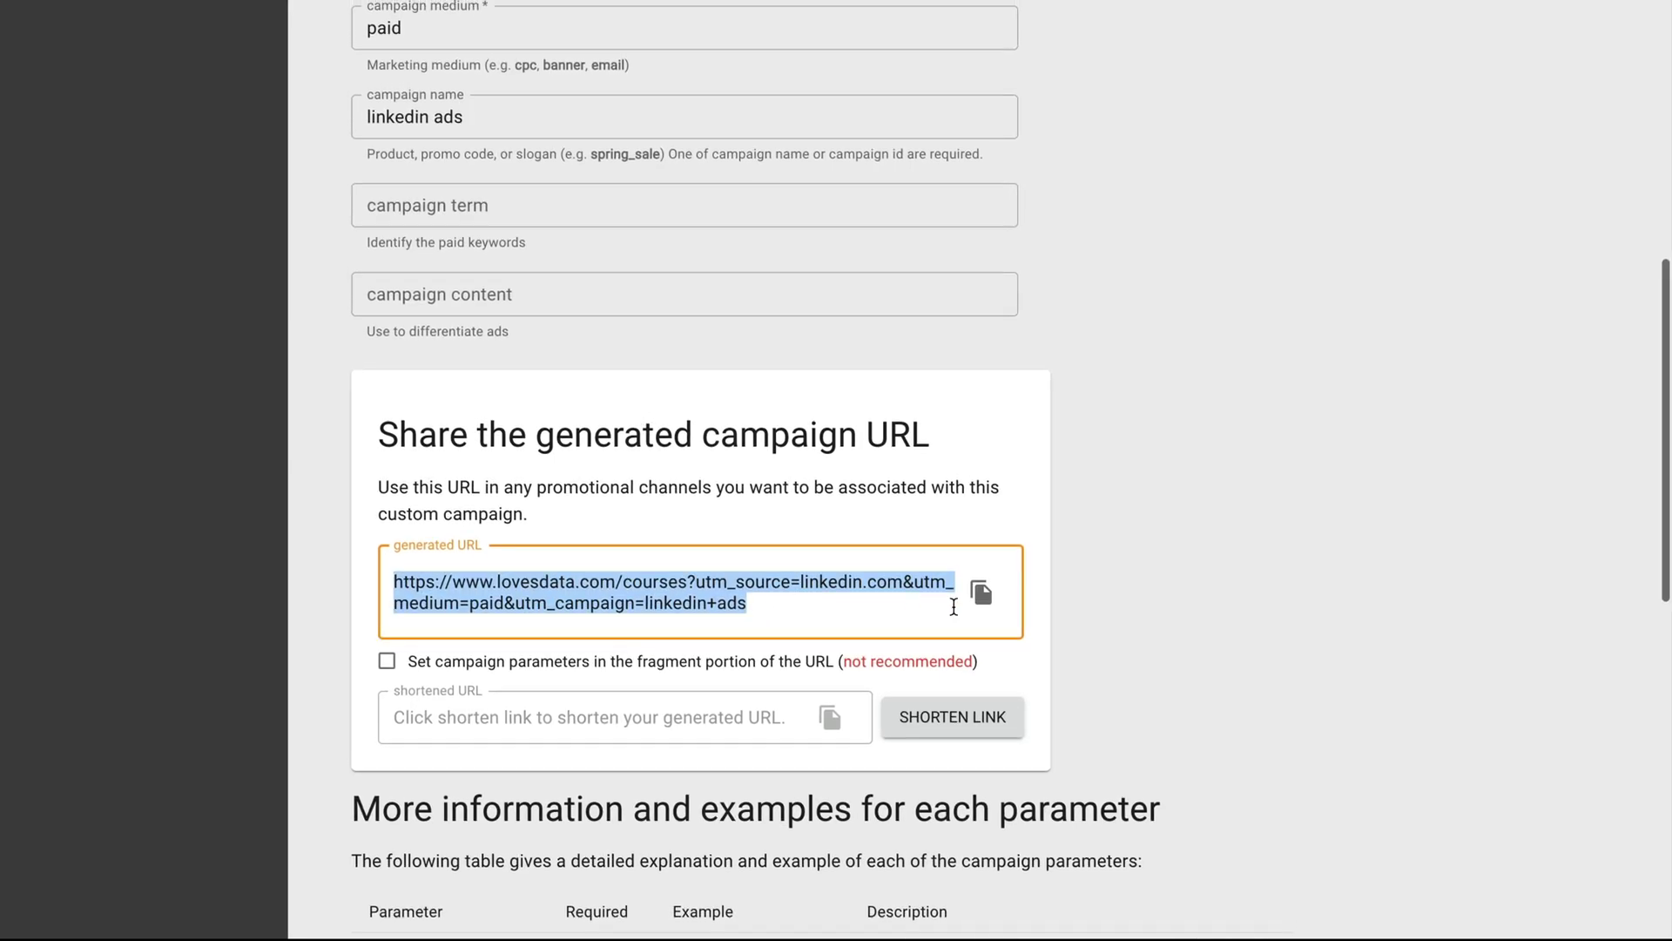
pyautogui.click(980, 596)
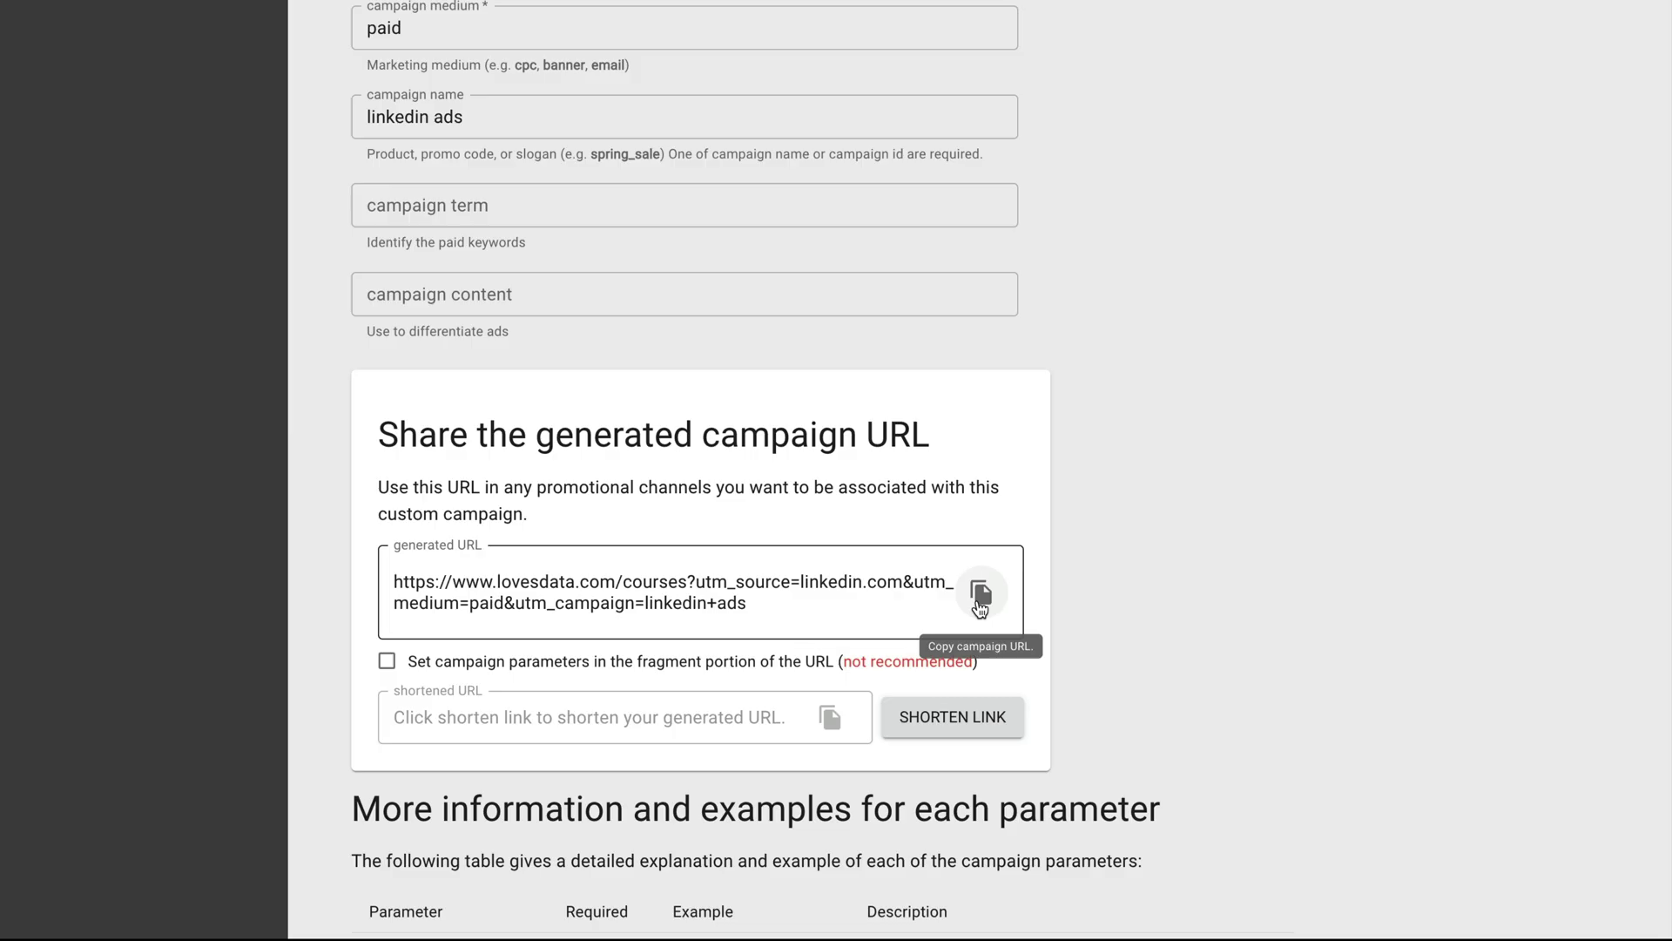
pyautogui.scroll(4, 980, 607)
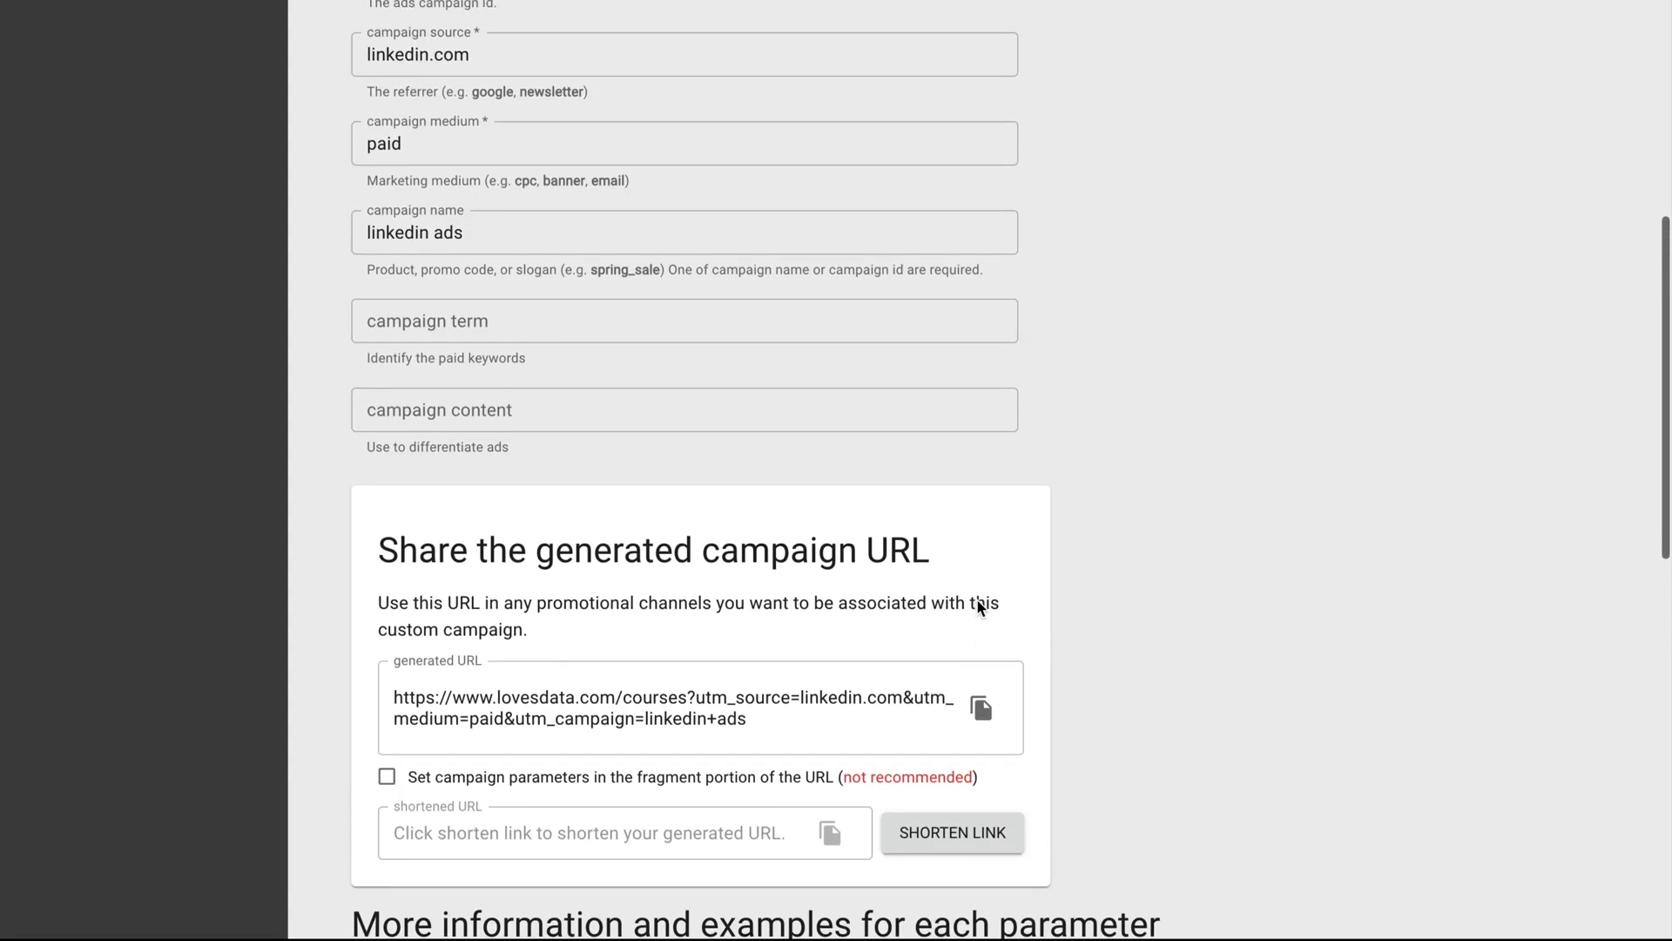
pyautogui.scroll(1, 977, 607)
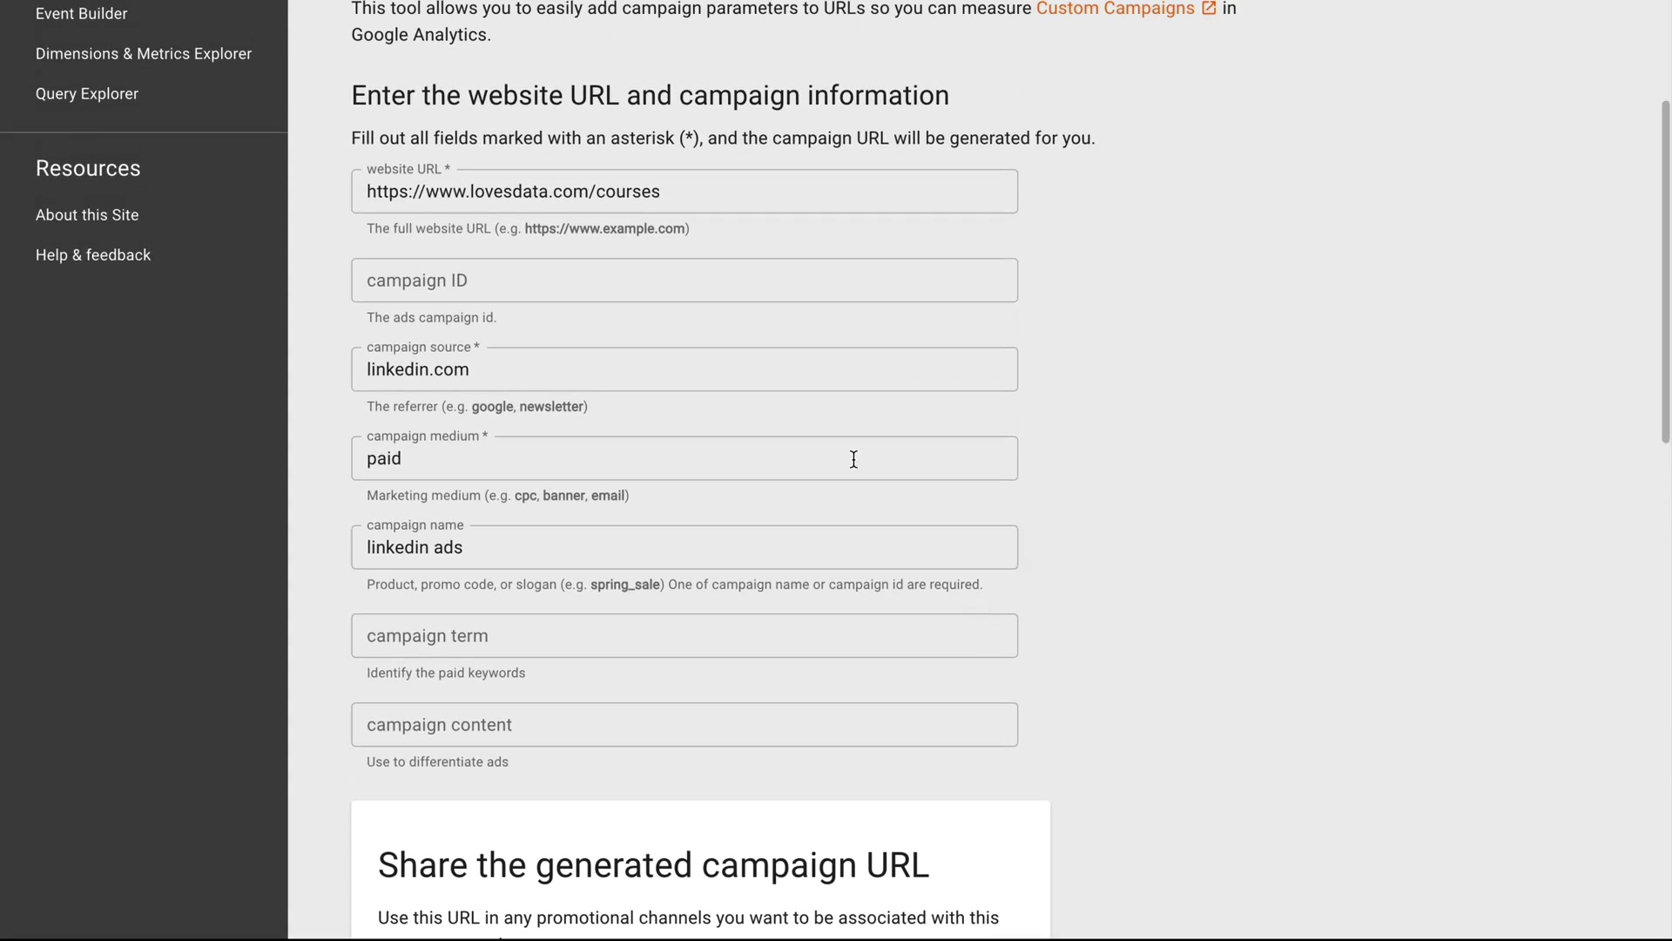
pyautogui.click(590, 190)
pyautogui.moveTo(591, 191); pyautogui.dragTo(681, 191)
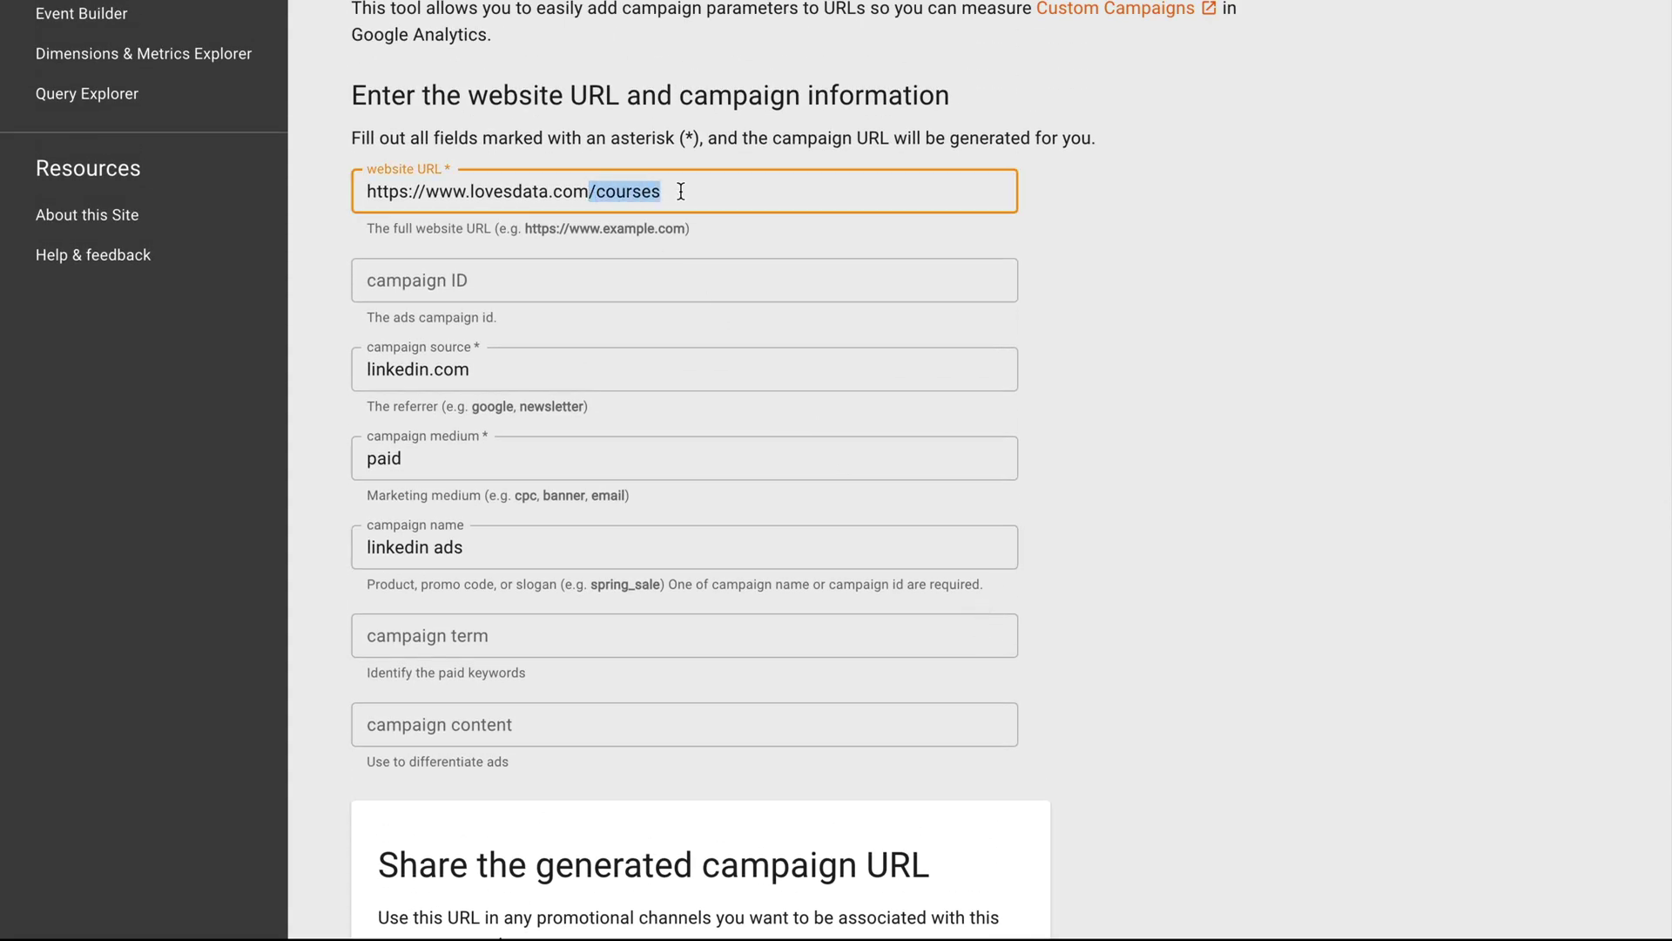
pyautogui.press('BackSpace')
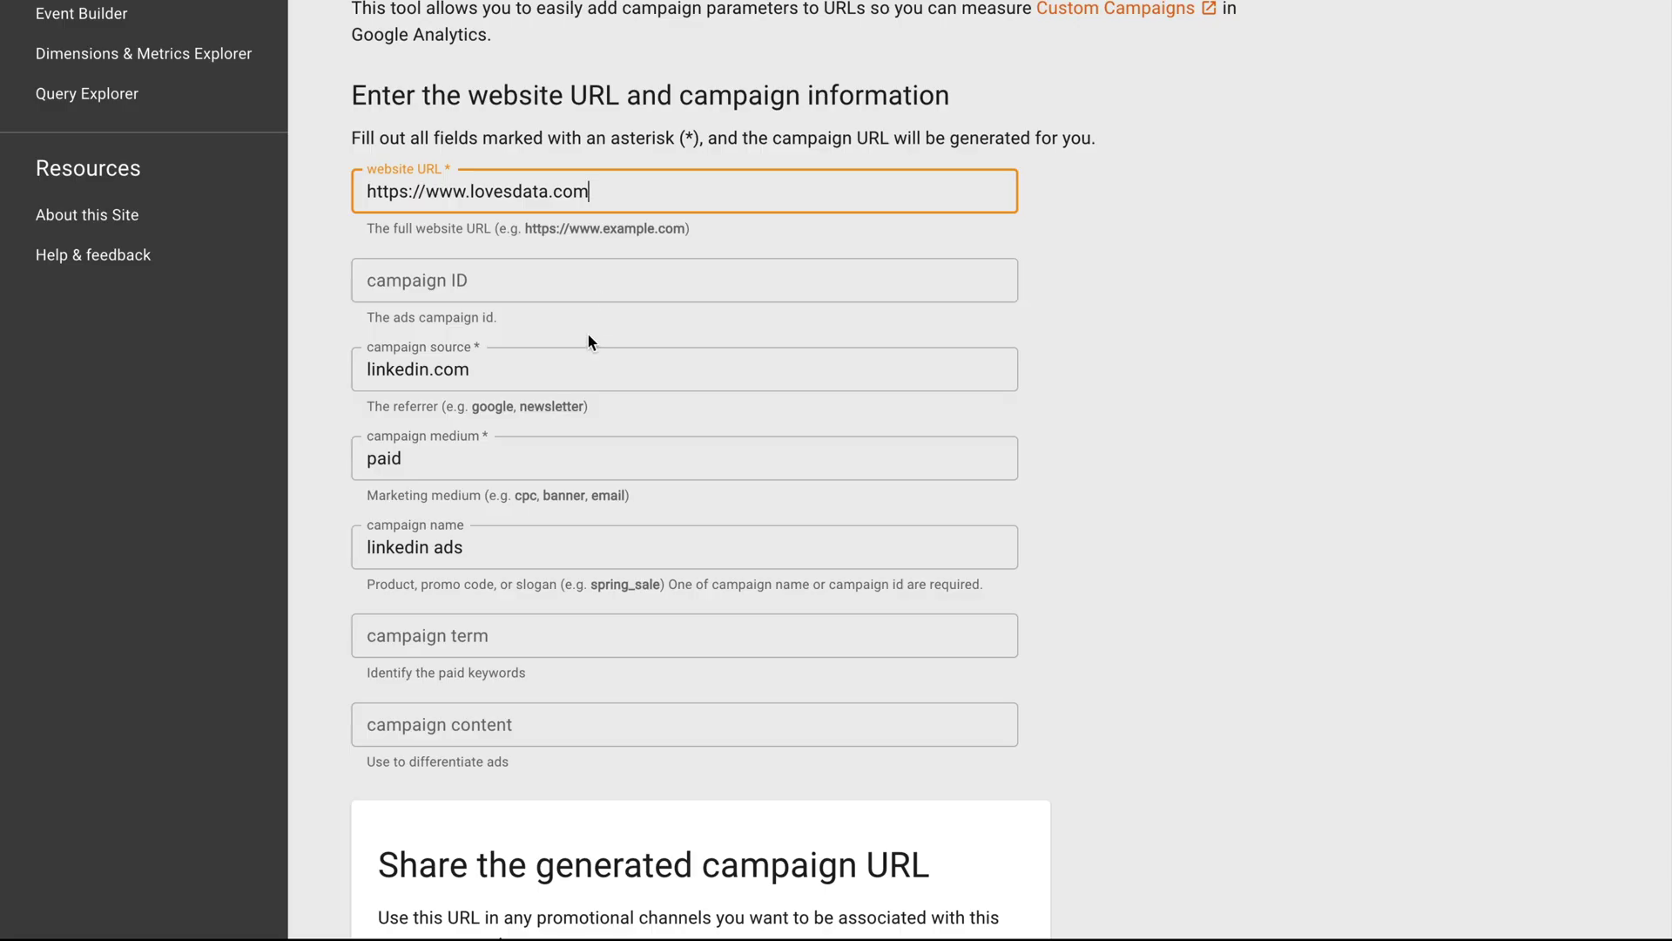
# Change the campaign source to "august 2022" and the campaign medium to "email"
pyautogui.moveTo(514, 368); pyautogui.dragTo(359, 364)
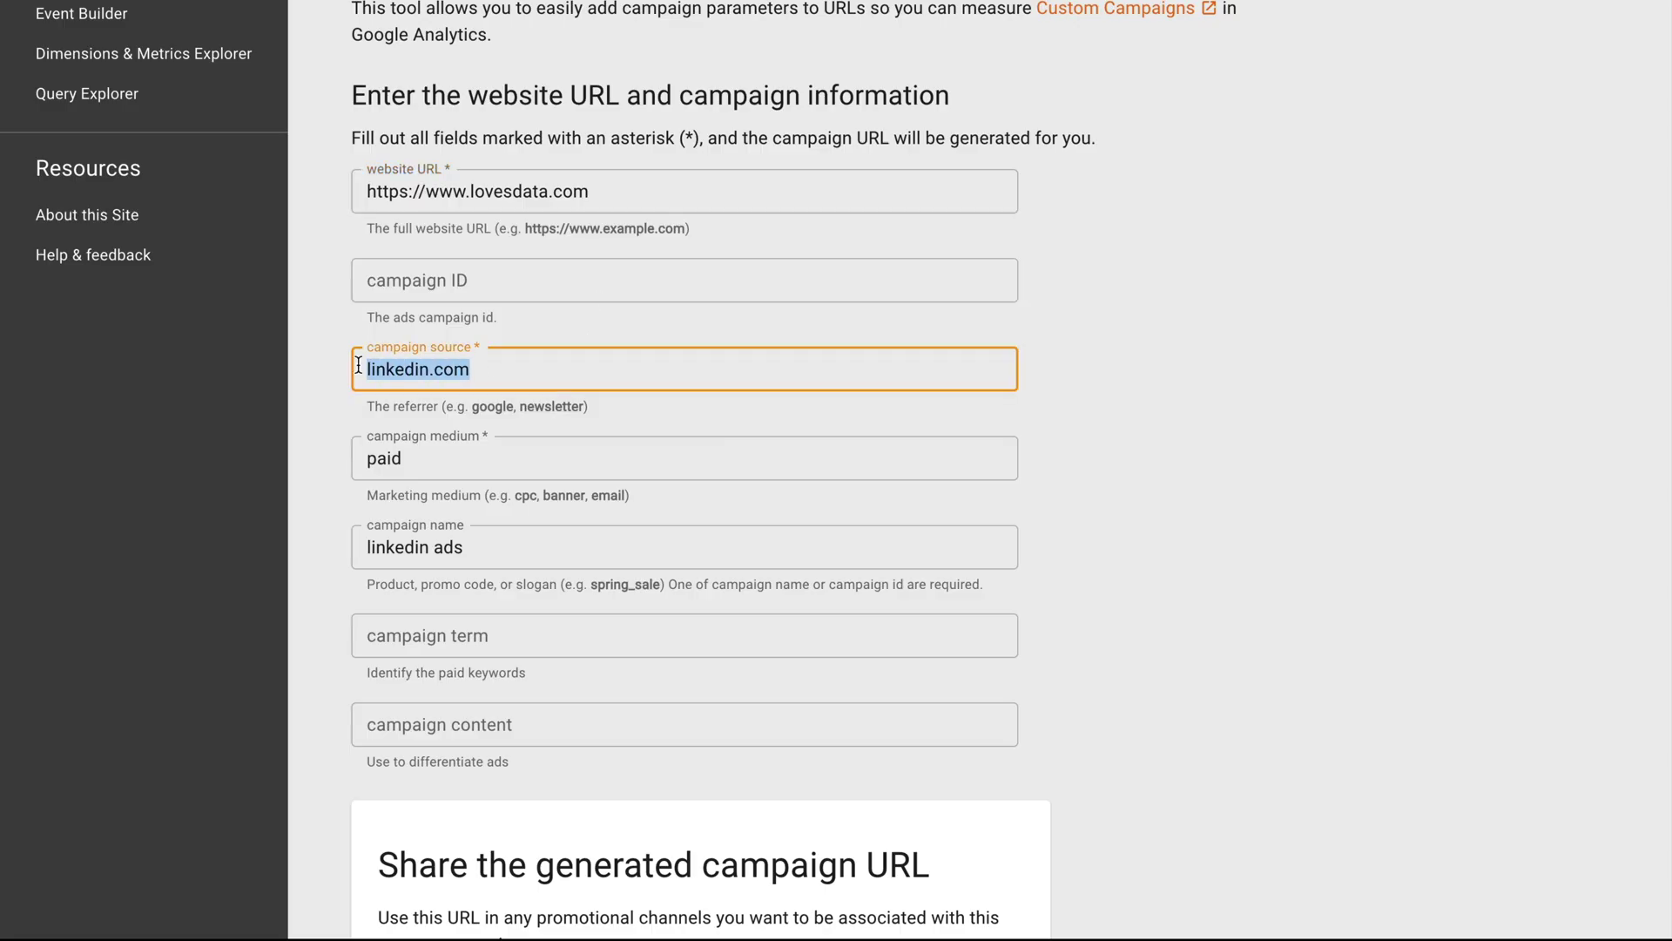
pyautogui.press('BackSpace')
pyautogui.write('au')
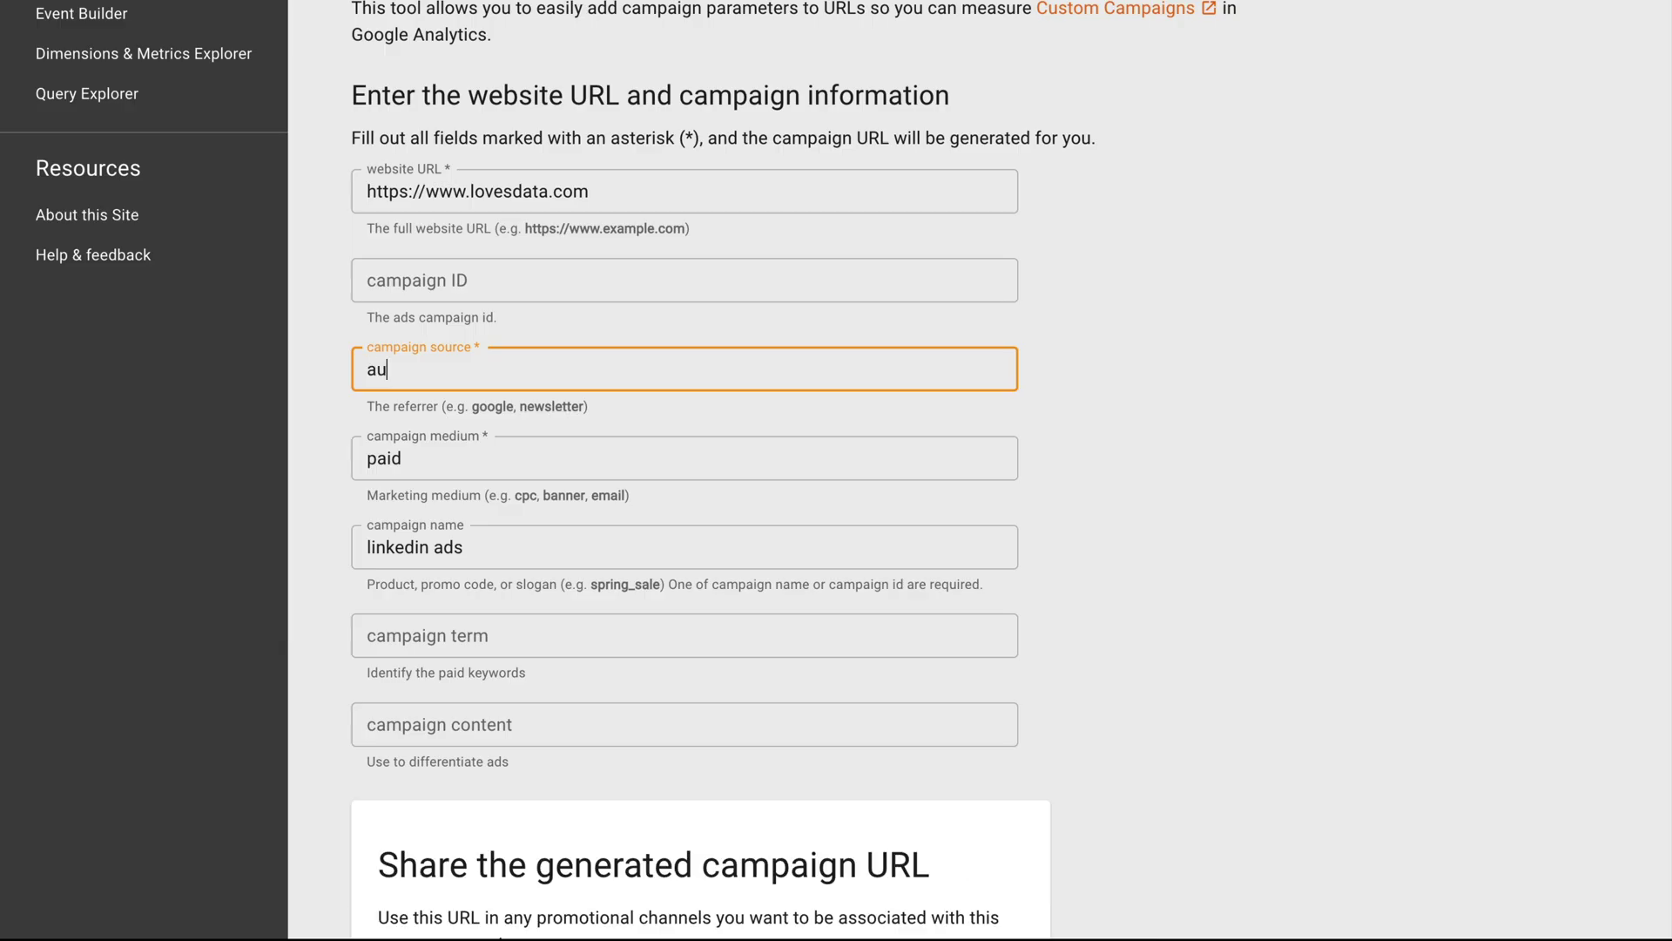
pyautogui.write('gust 2022')
pyautogui.doubleClick(348, 447)
pyautogui.write('email')
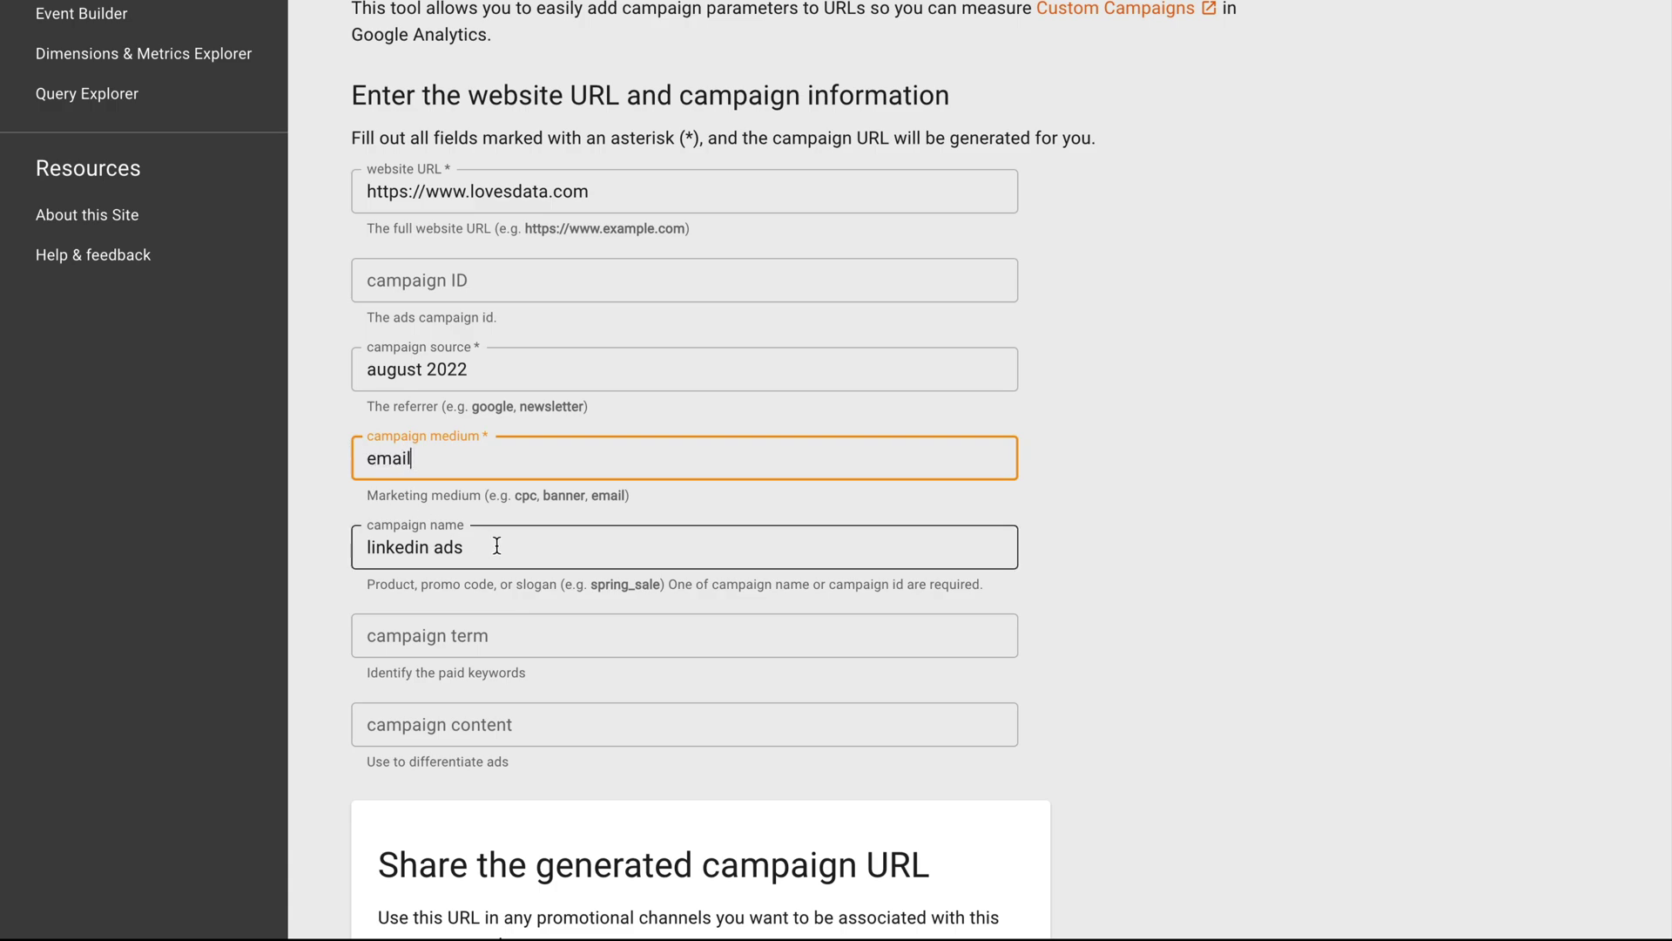
# Change the campaign name to "email news" and set the campaign content to "featured image"
pyautogui.moveTo(495, 546); pyautogui.dragTo(343, 546)
pyautogui.write('email news')
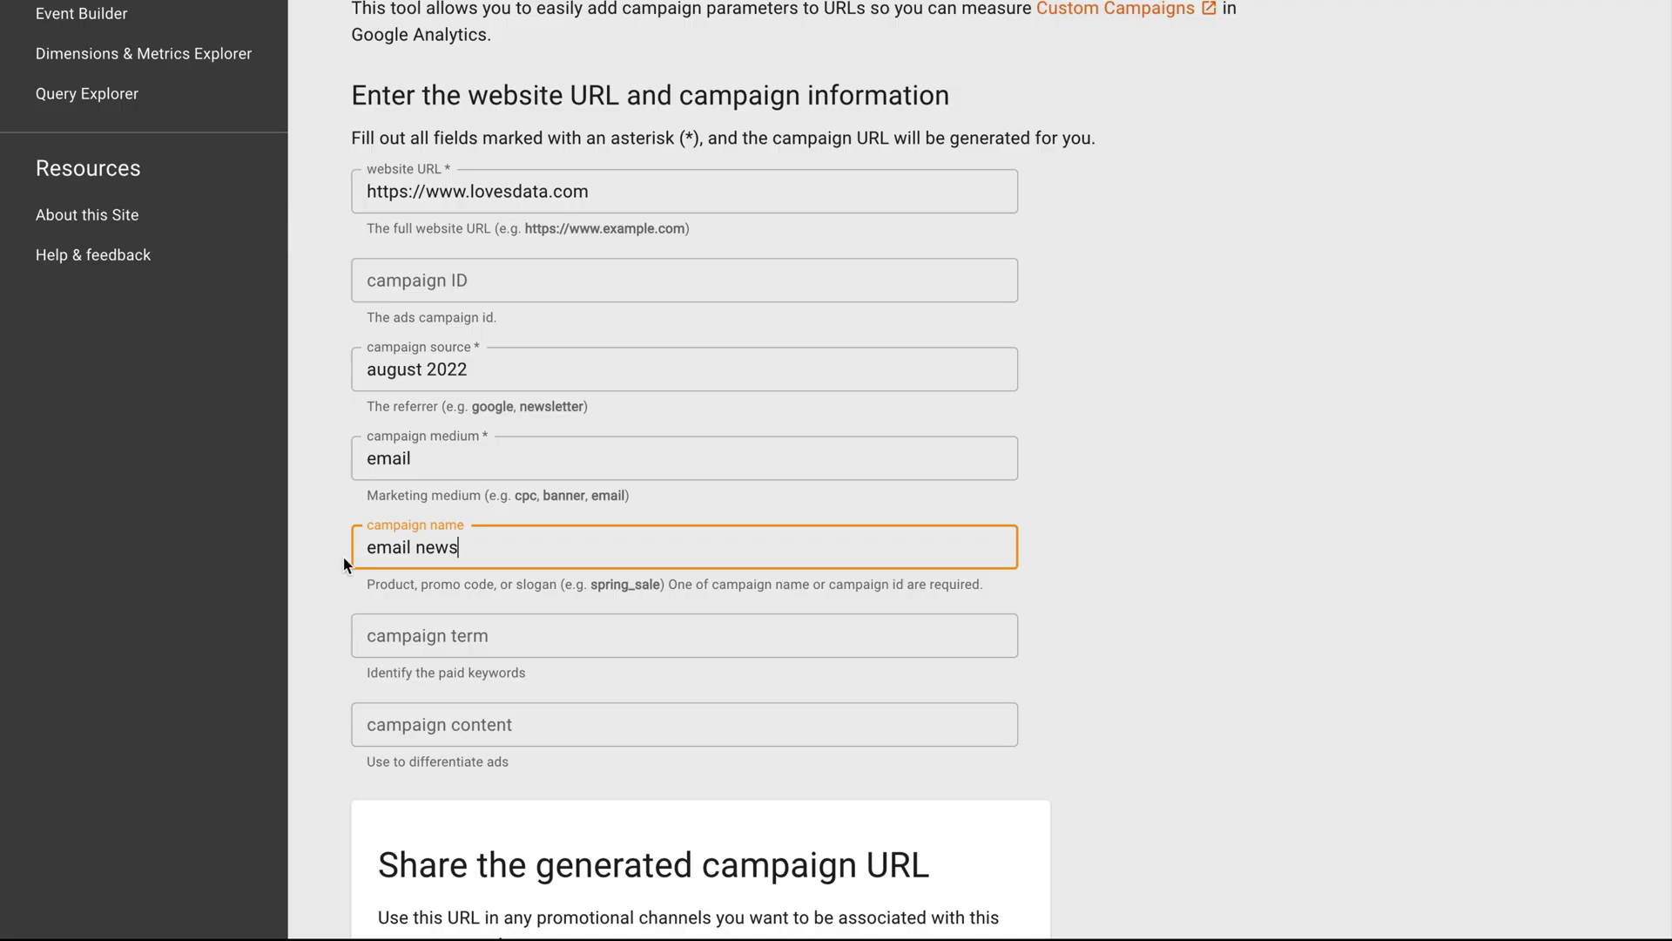
pyautogui.click(426, 715)
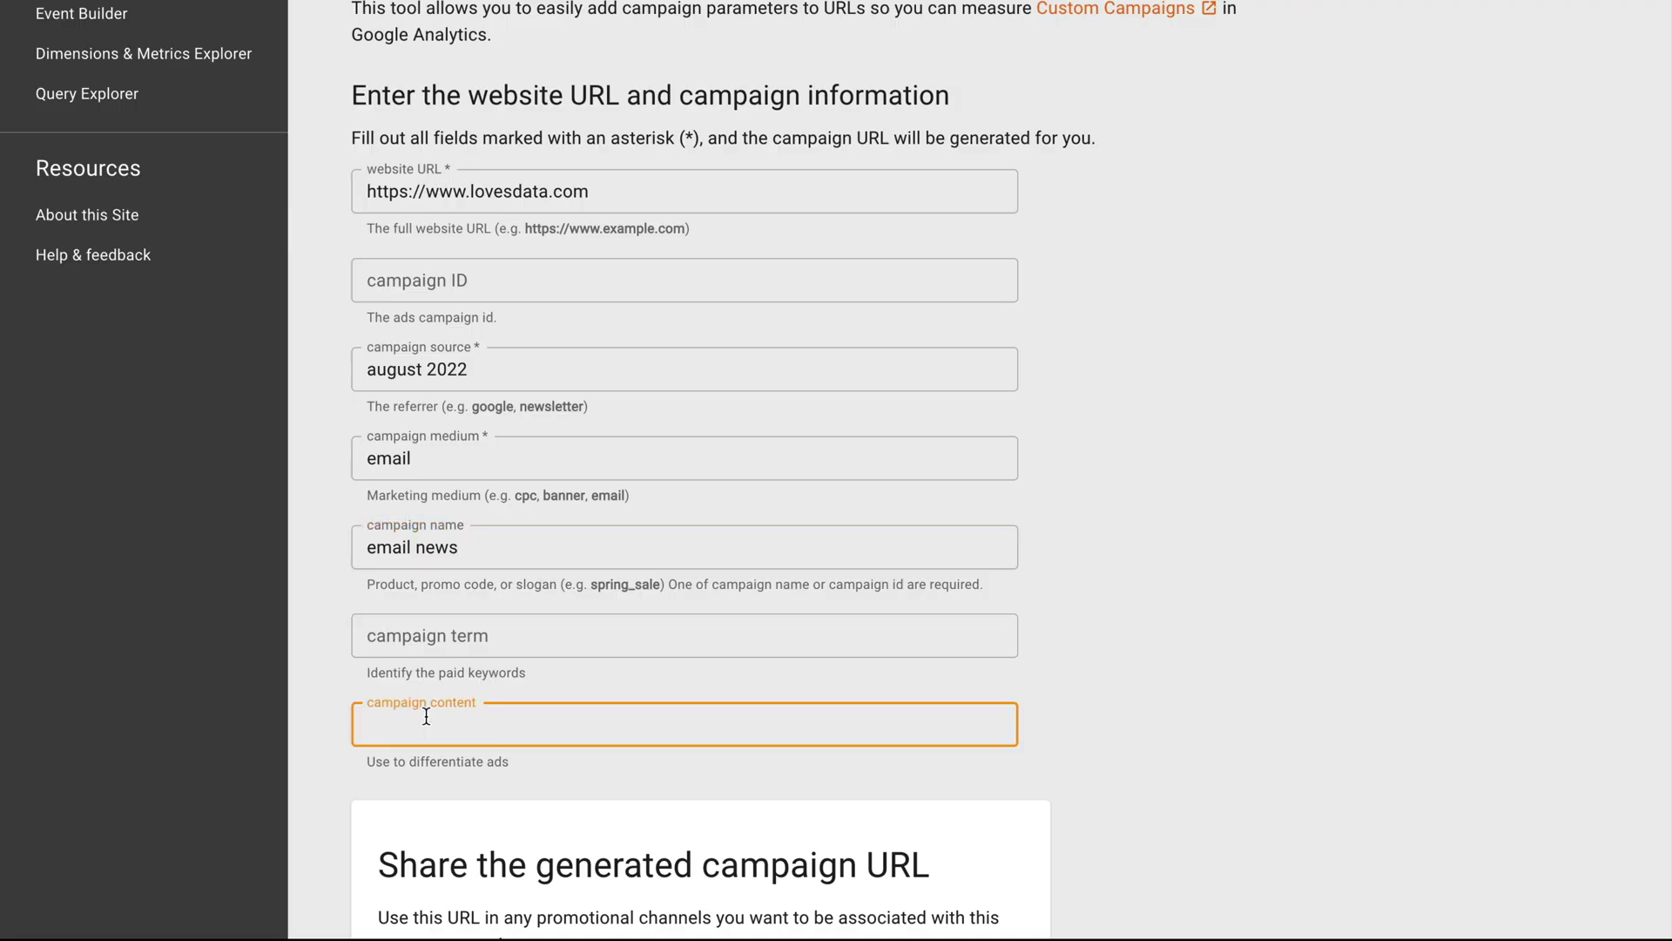
pyautogui.write('featured image')
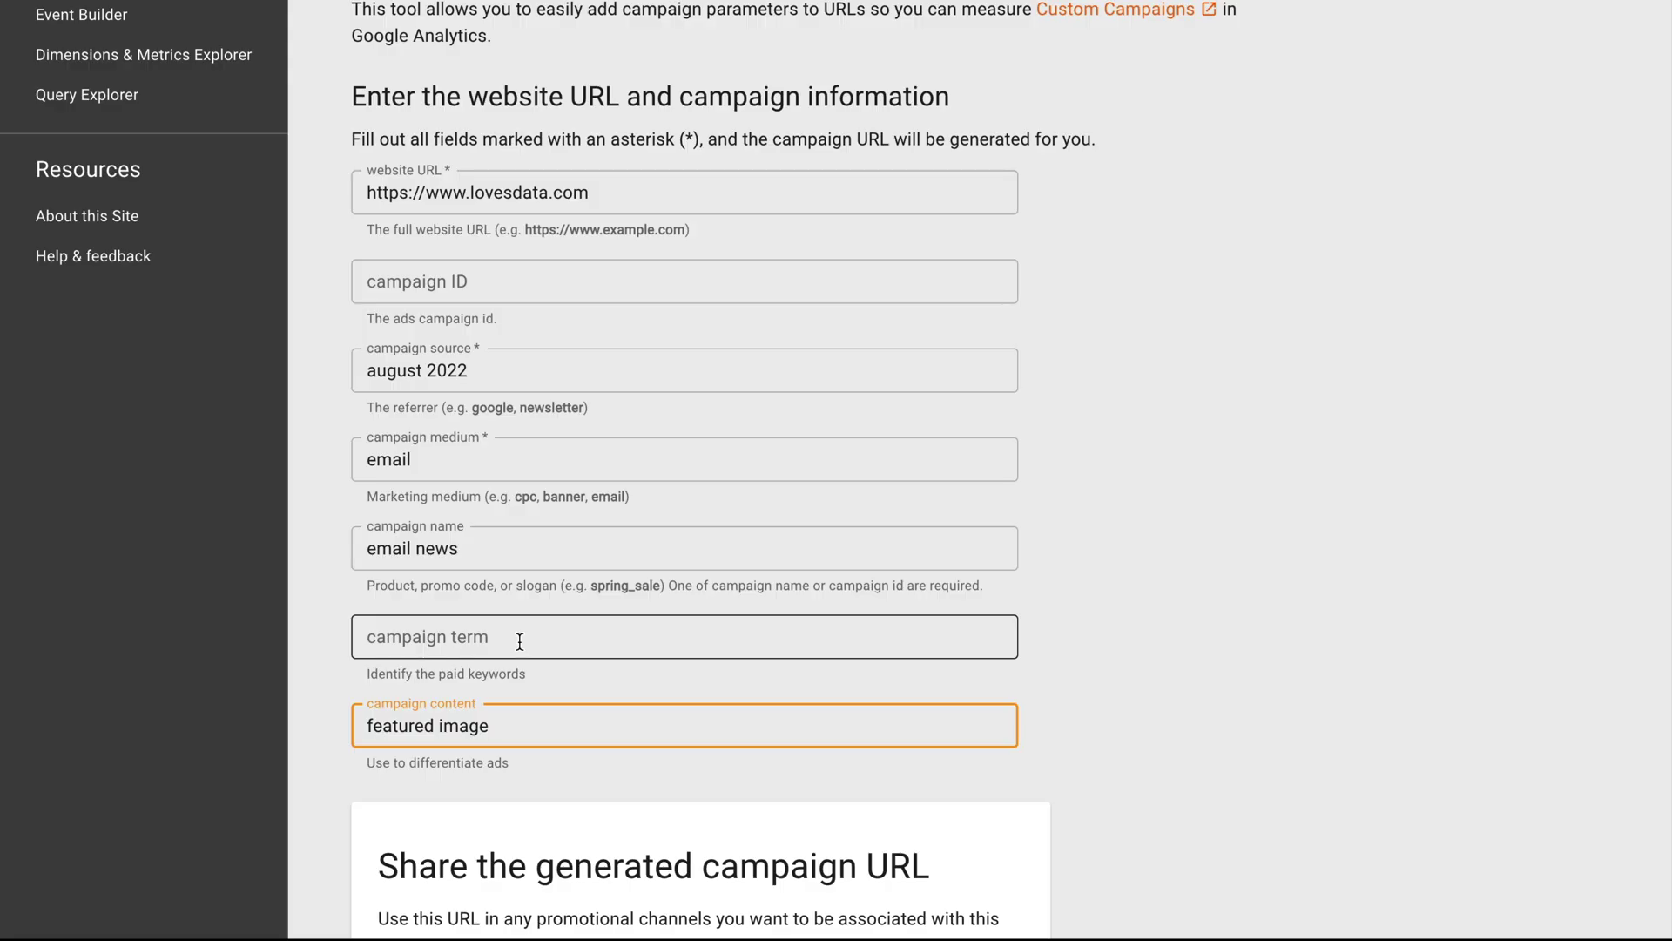
pyautogui.scroll(1, 534, 747)
pyautogui.click(540, 789)
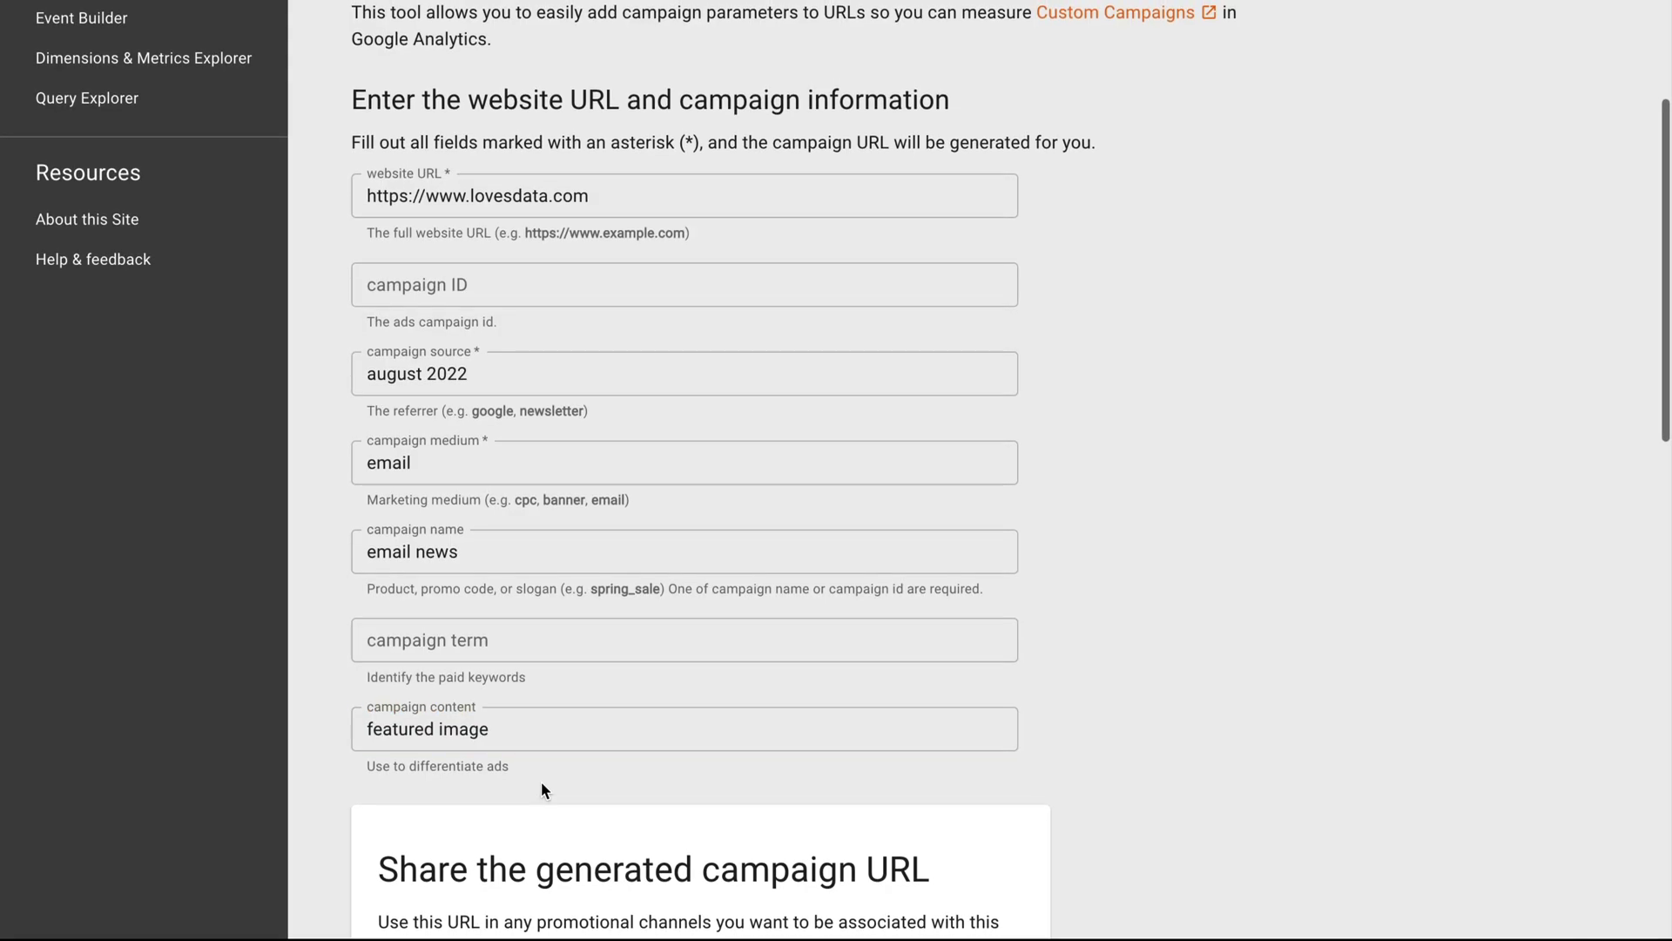
pyautogui.scroll(1, 532, 767)
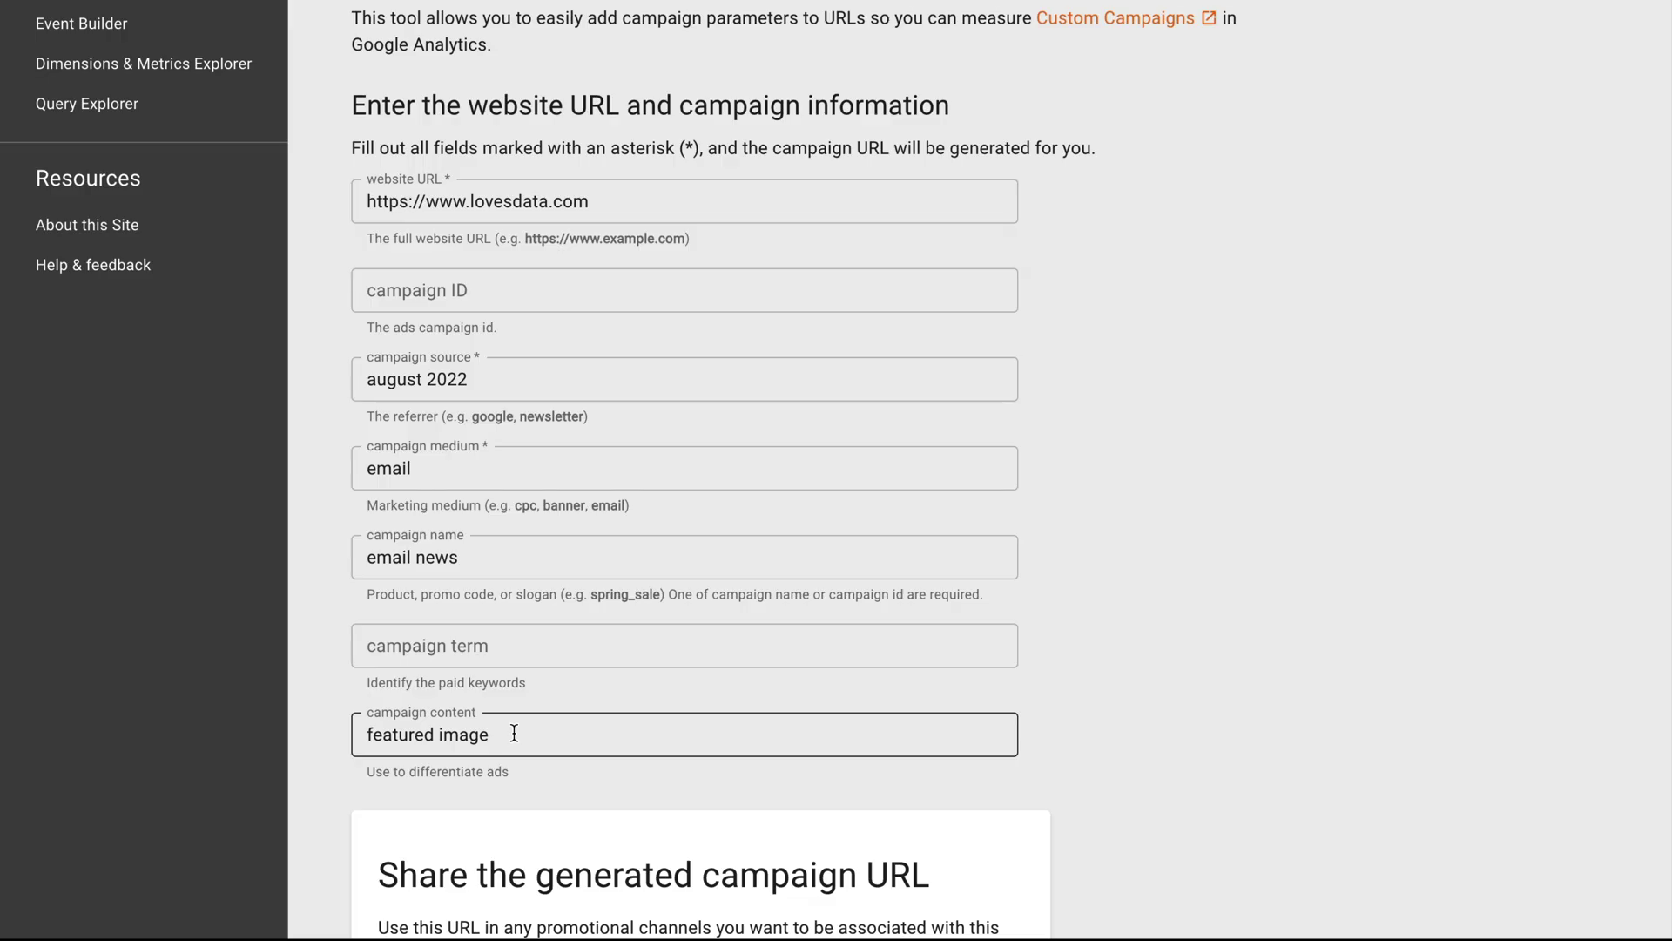
# Change the campaign source to "facebook.com" and the campaign medium to "paid"
pyautogui.click(530, 381)
pyautogui.moveTo(494, 379); pyautogui.dragTo(327, 385)
pyautogui.write('facebook.com')
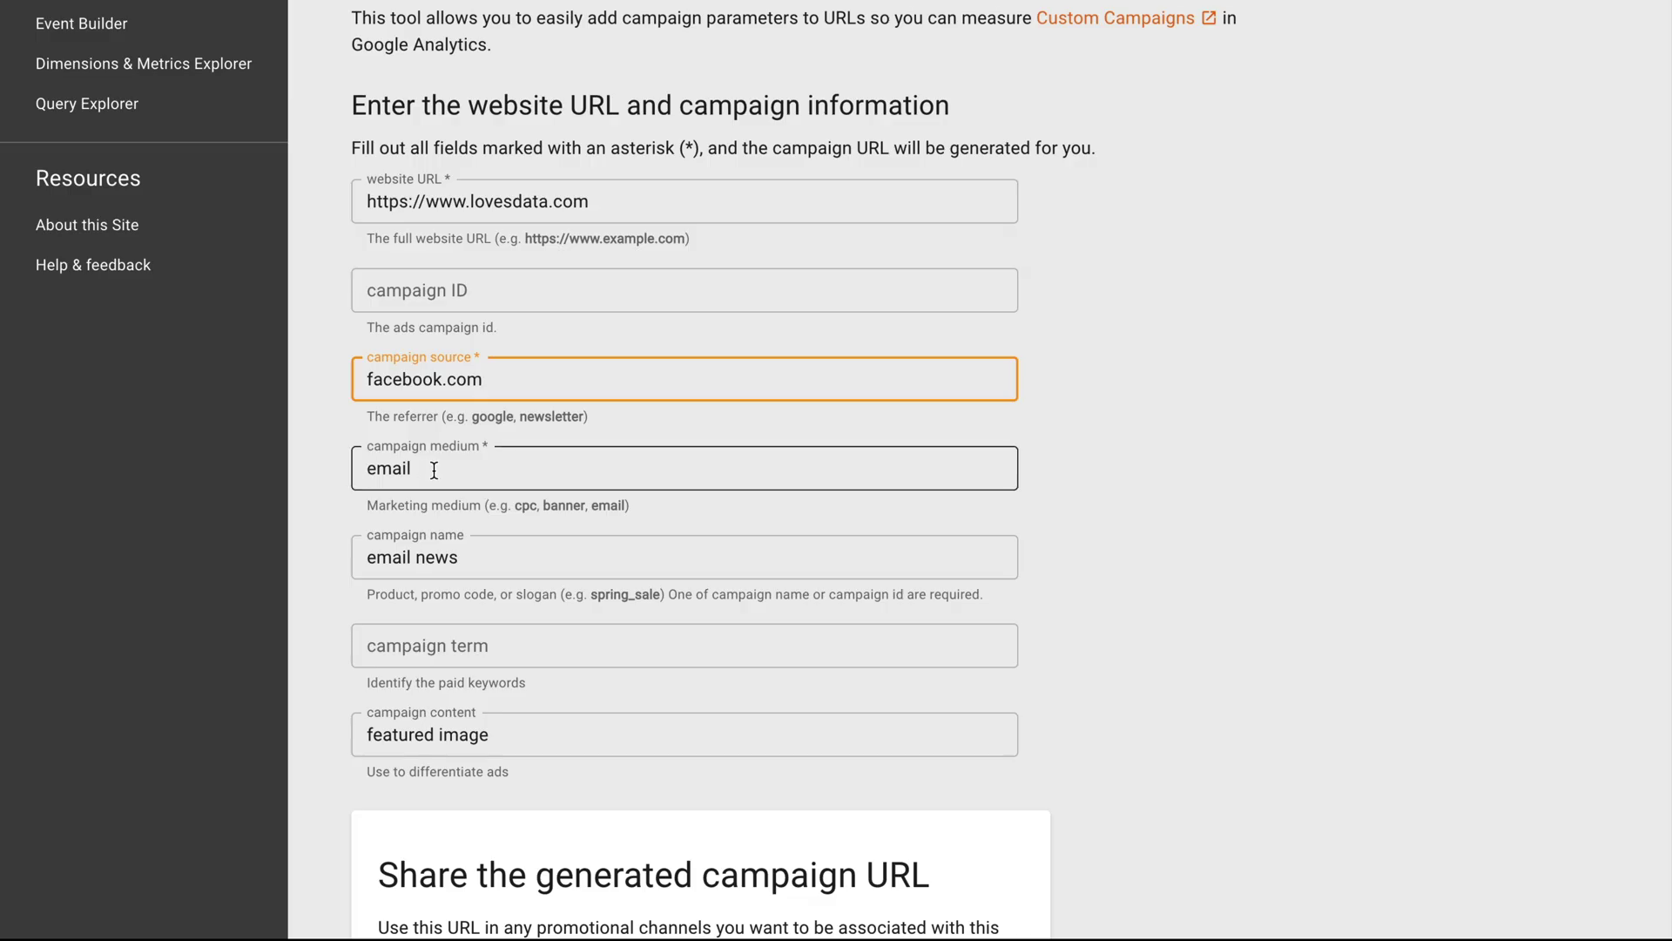
pyautogui.moveTo(433, 471); pyautogui.dragTo(334, 476)
pyautogui.write('paid')
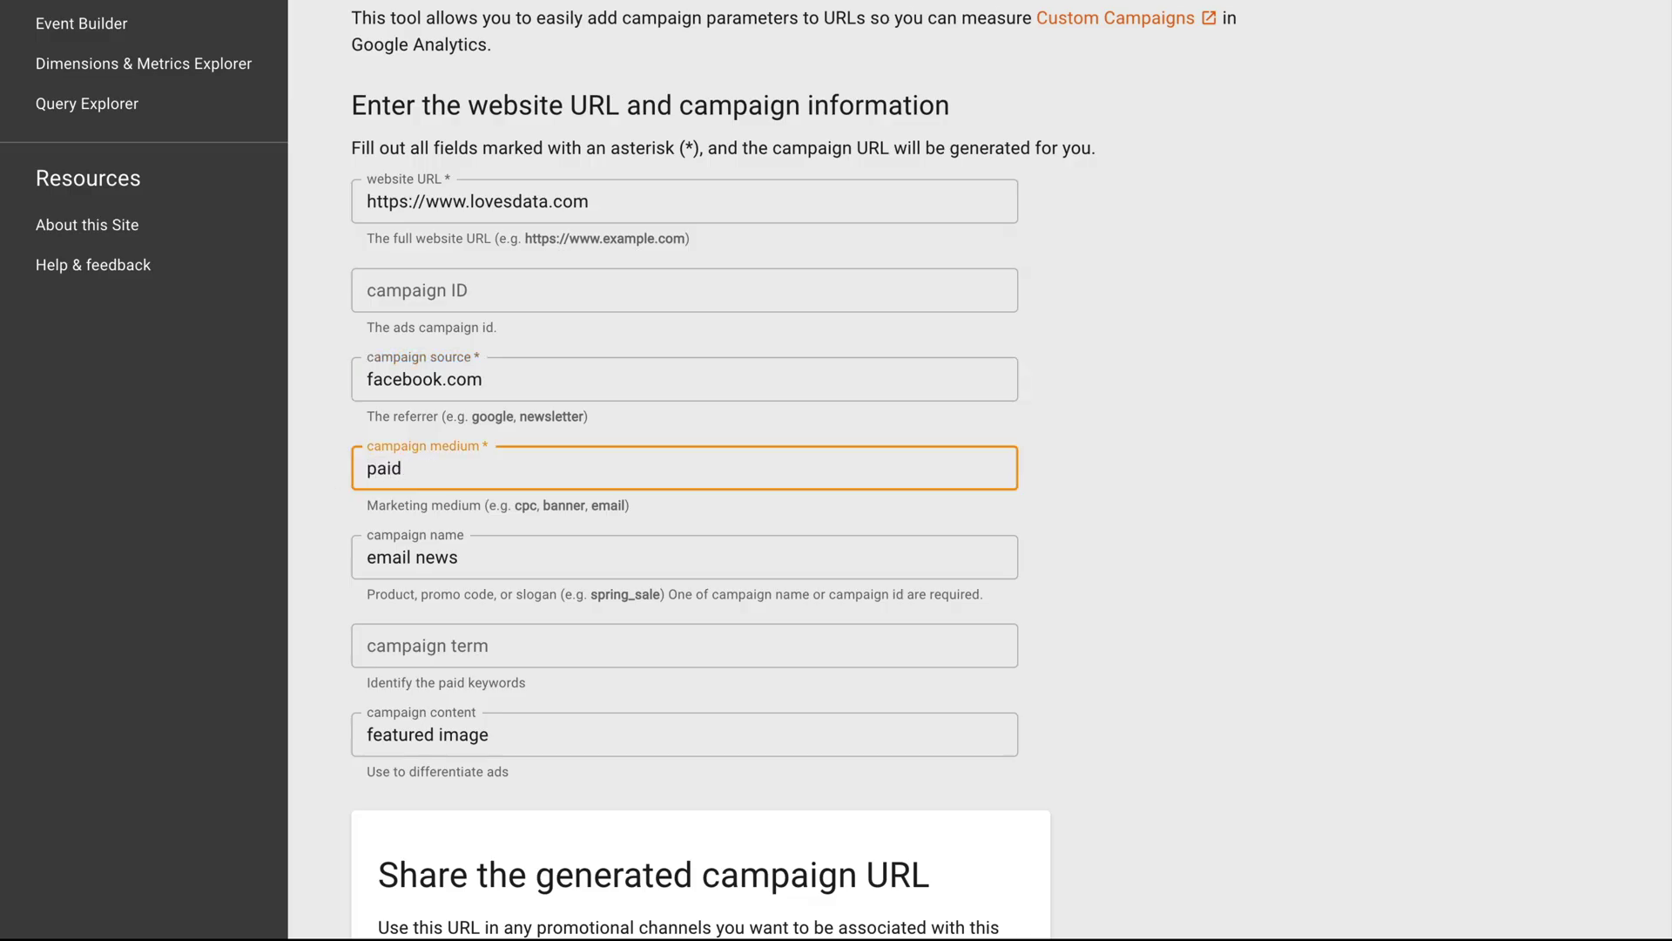
# Change the campaign name to "facebook ads" and the campaign content to "ad version one"
pyautogui.moveTo(453, 557); pyautogui.dragTo(332, 570)
pyautogui.write('face')
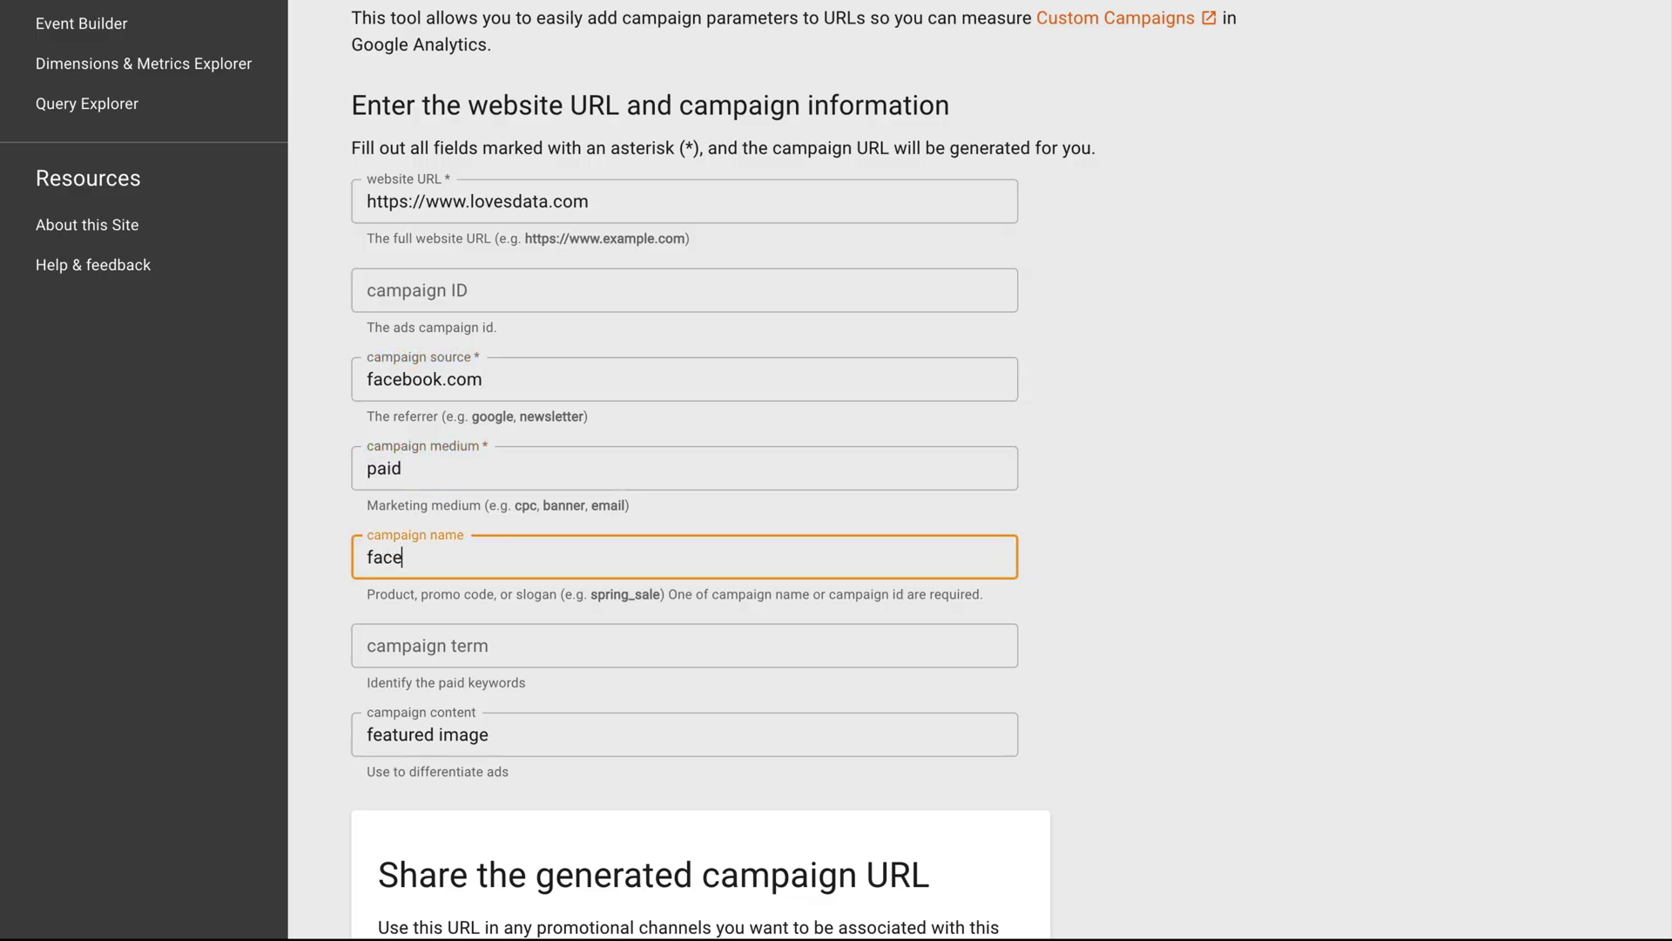
pyautogui.write('book ads')
pyautogui.moveTo(493, 734); pyautogui.dragTo(346, 747)
pyautogui.write('ad')
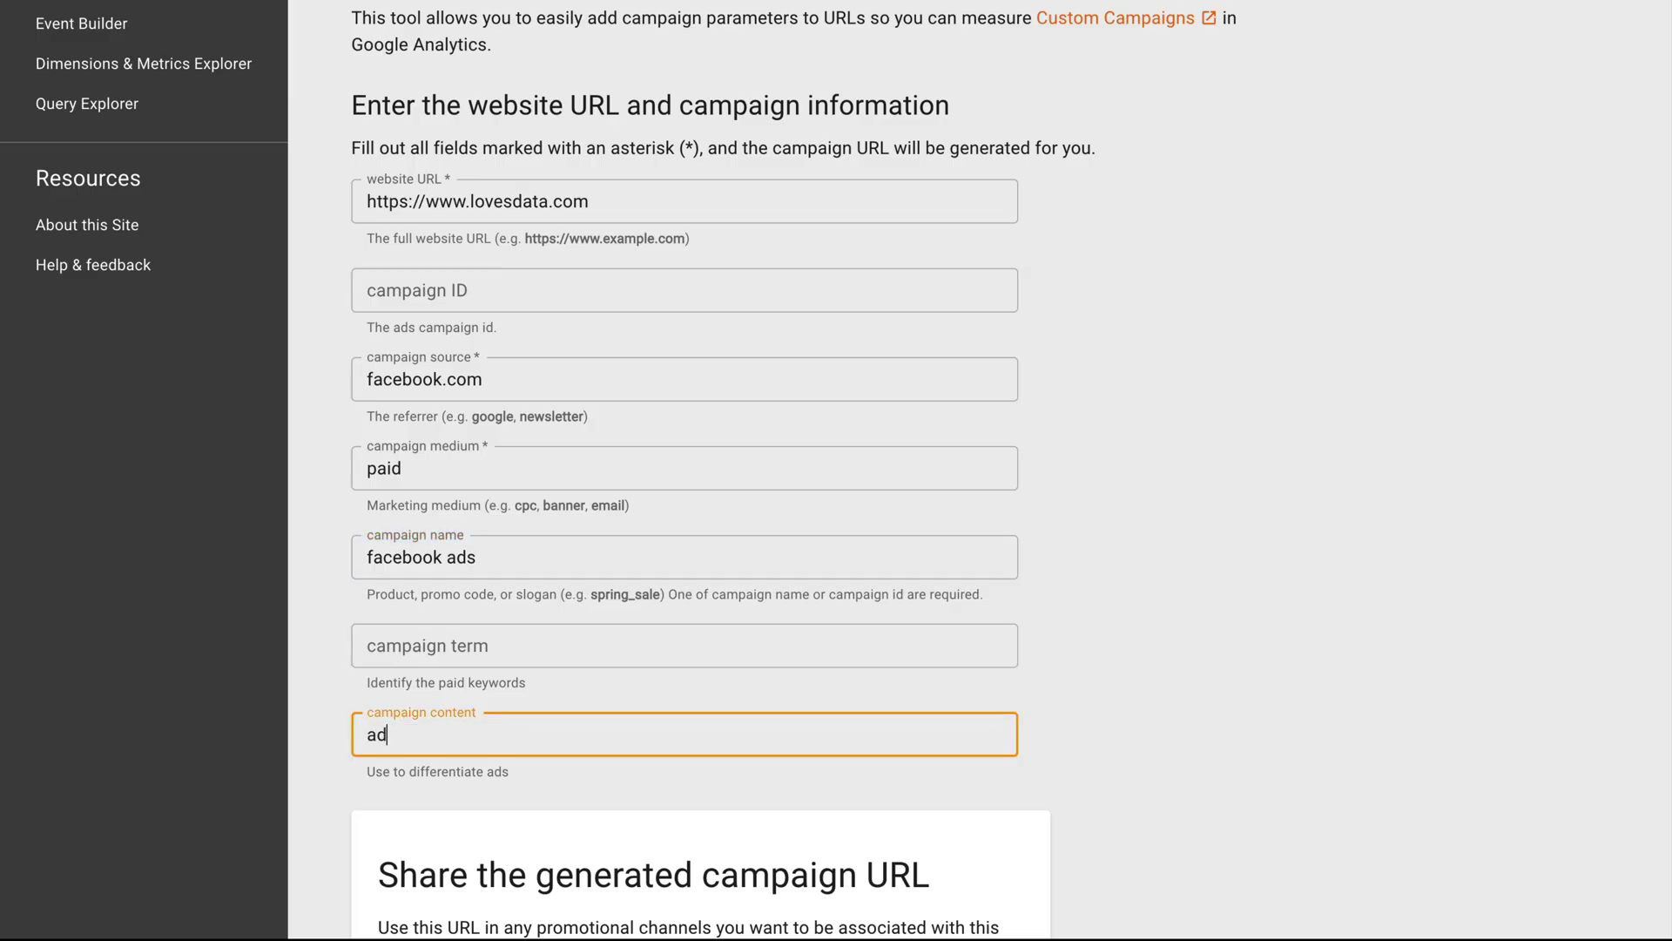
pyautogui.write(' version one')
pyautogui.click(296, 493)
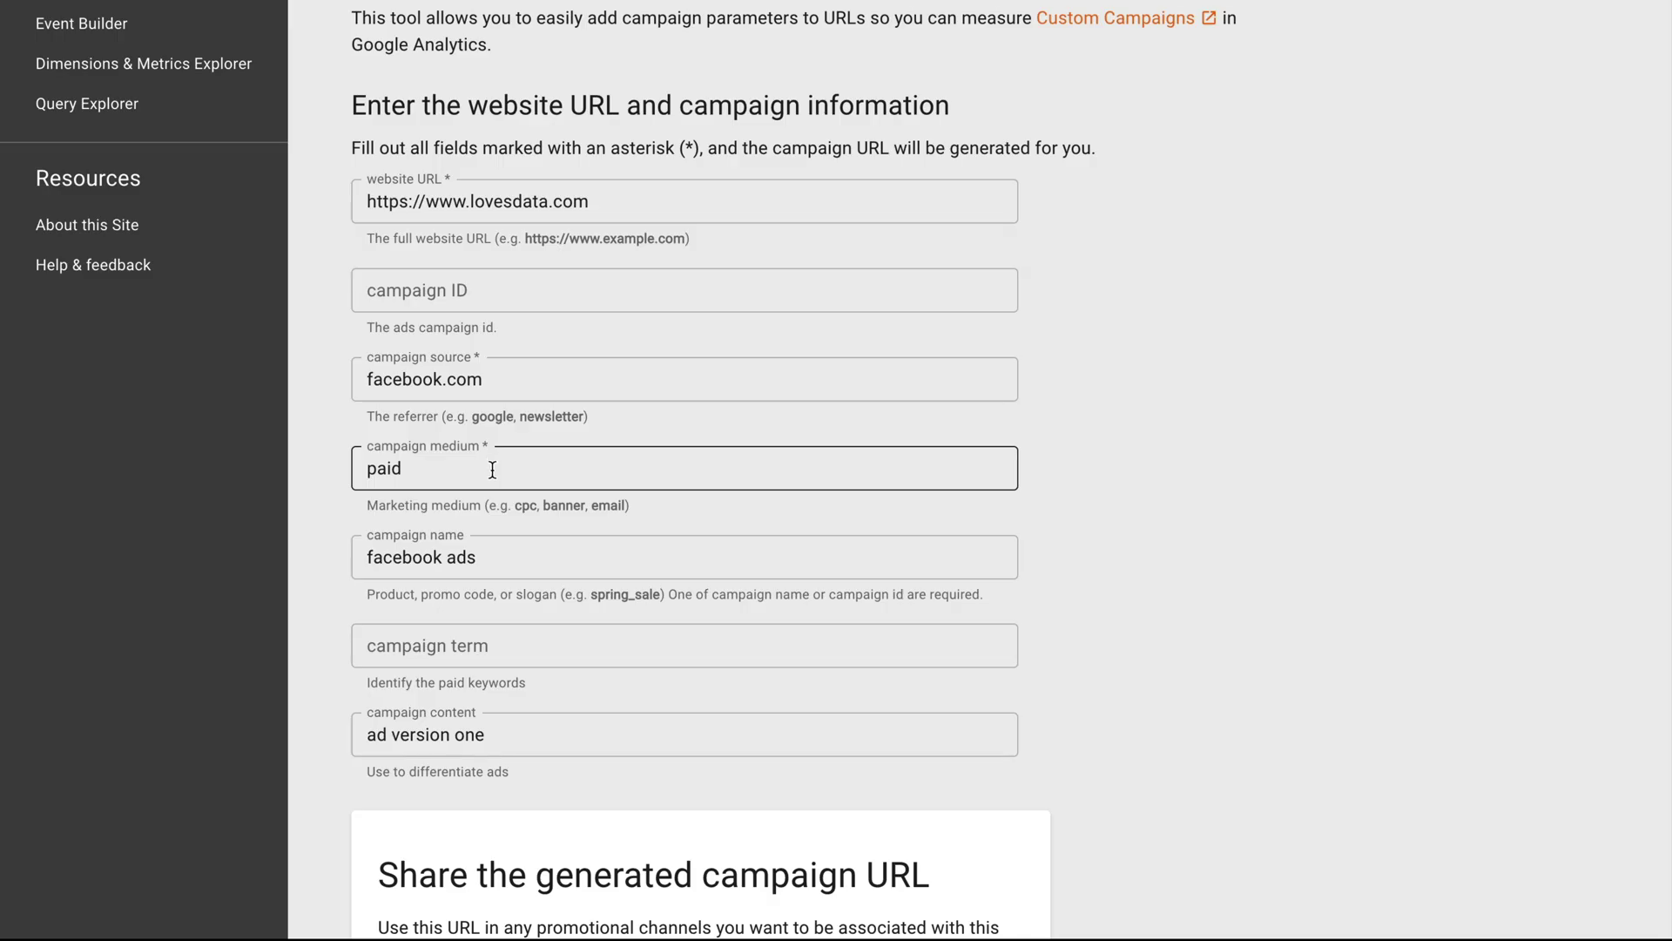
# Set the campaign ID to "facebook-ads-august-2022"
pyautogui.click(528, 558)
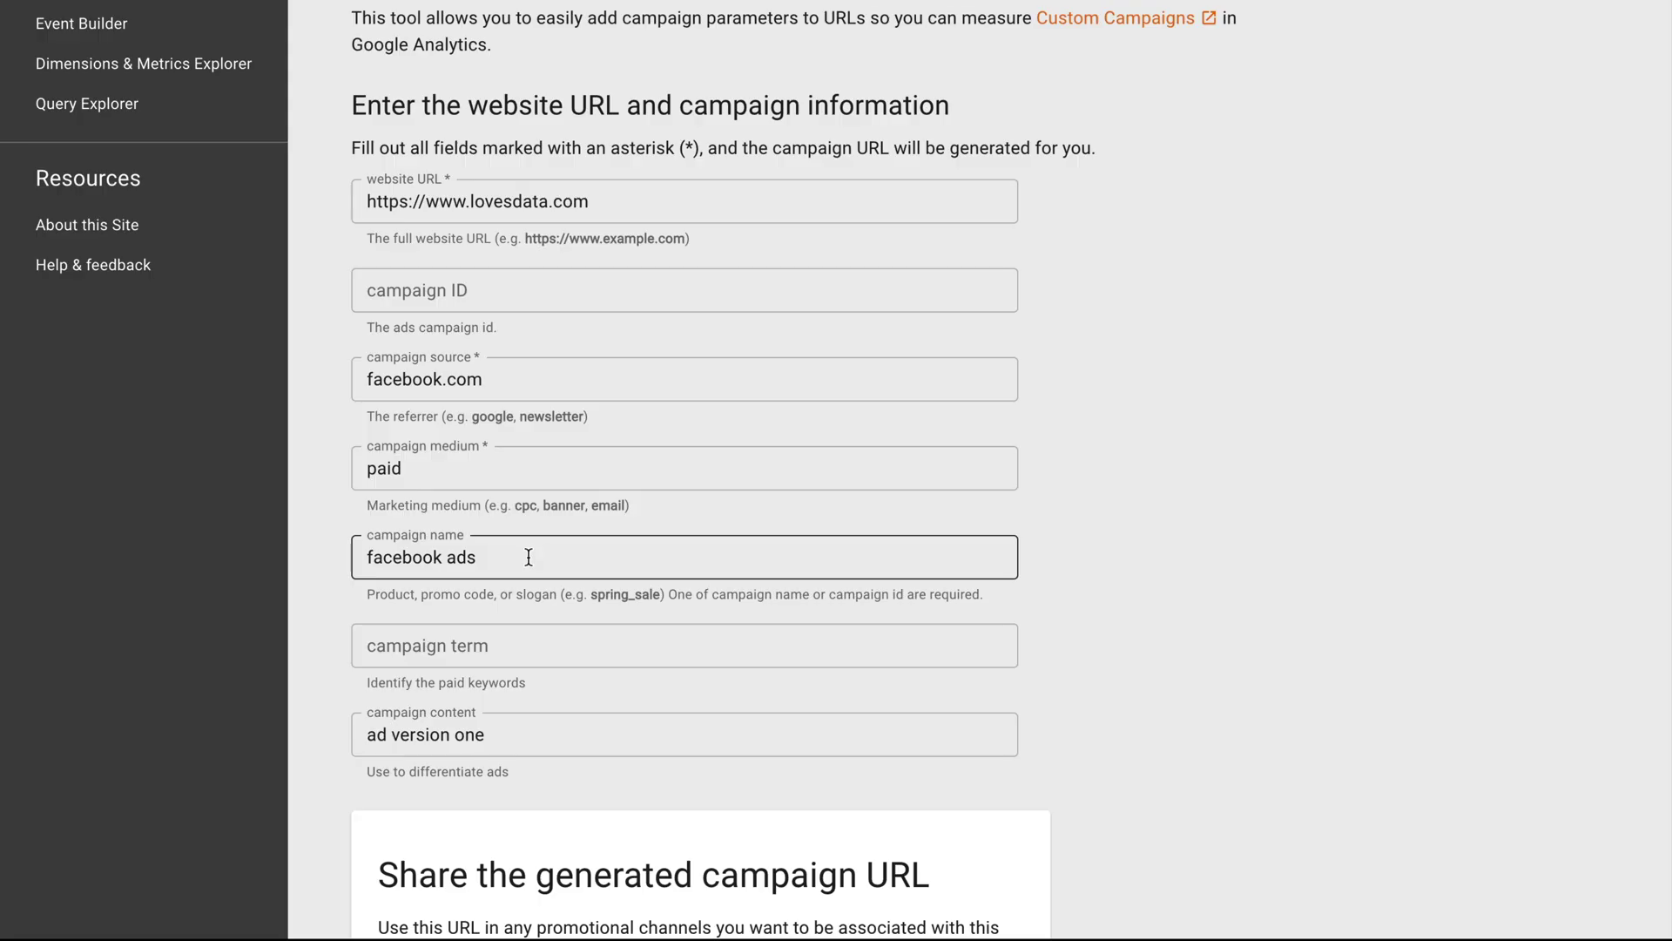
pyautogui.click(533, 734)
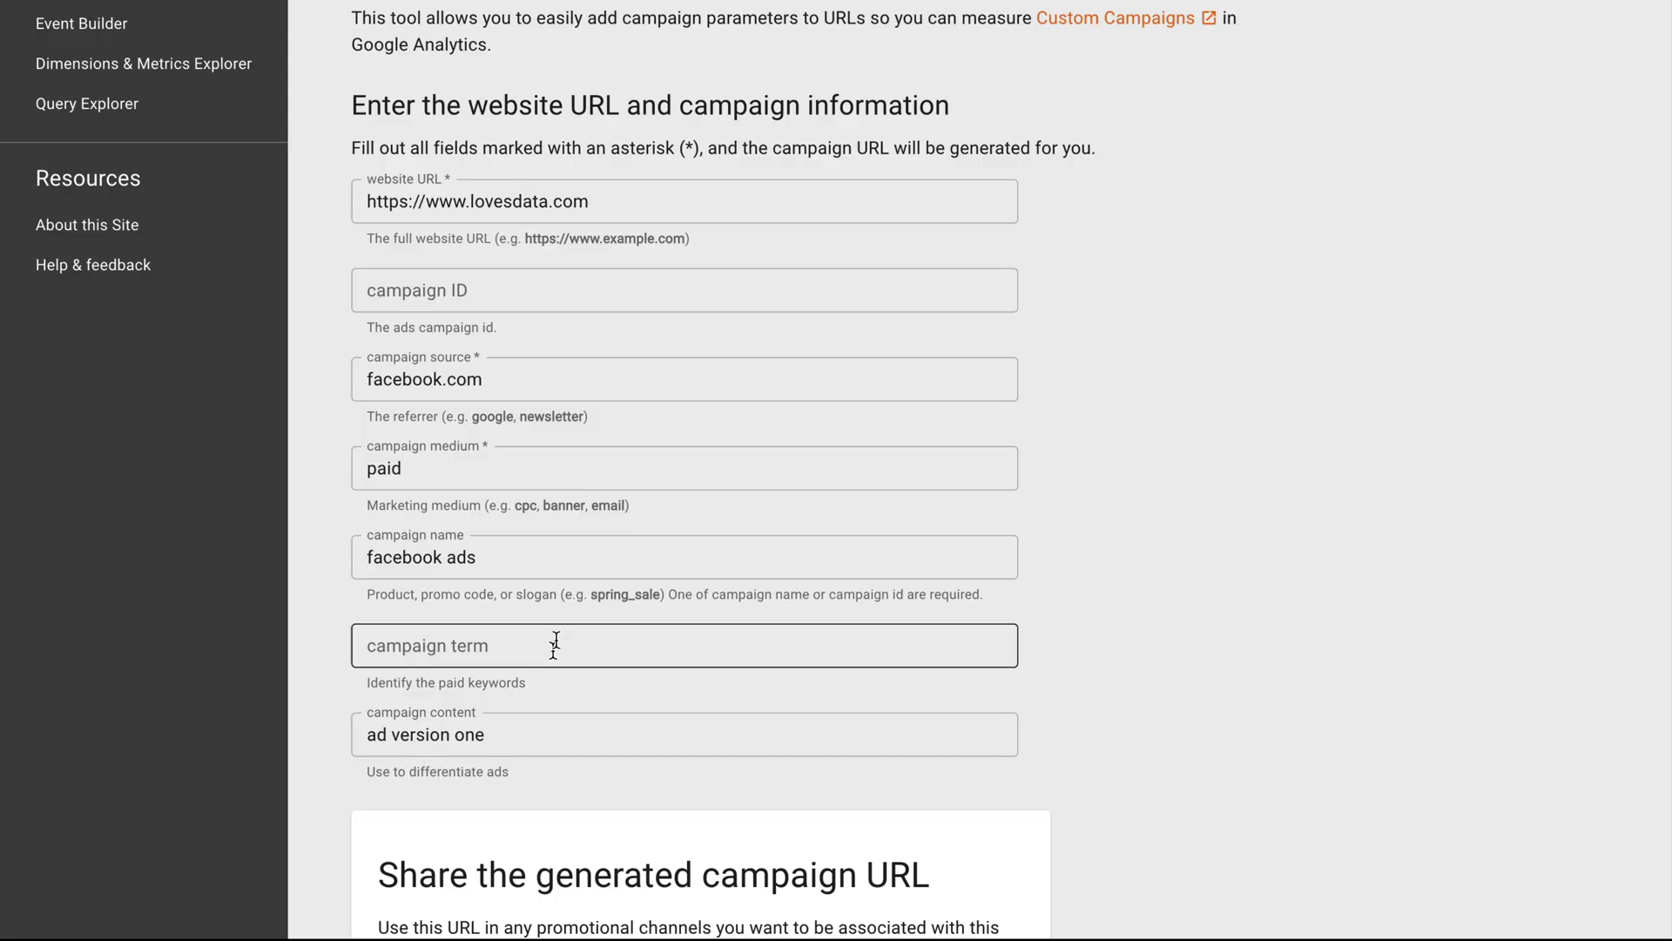
pyautogui.click(537, 291)
pyautogui.write('facebook')
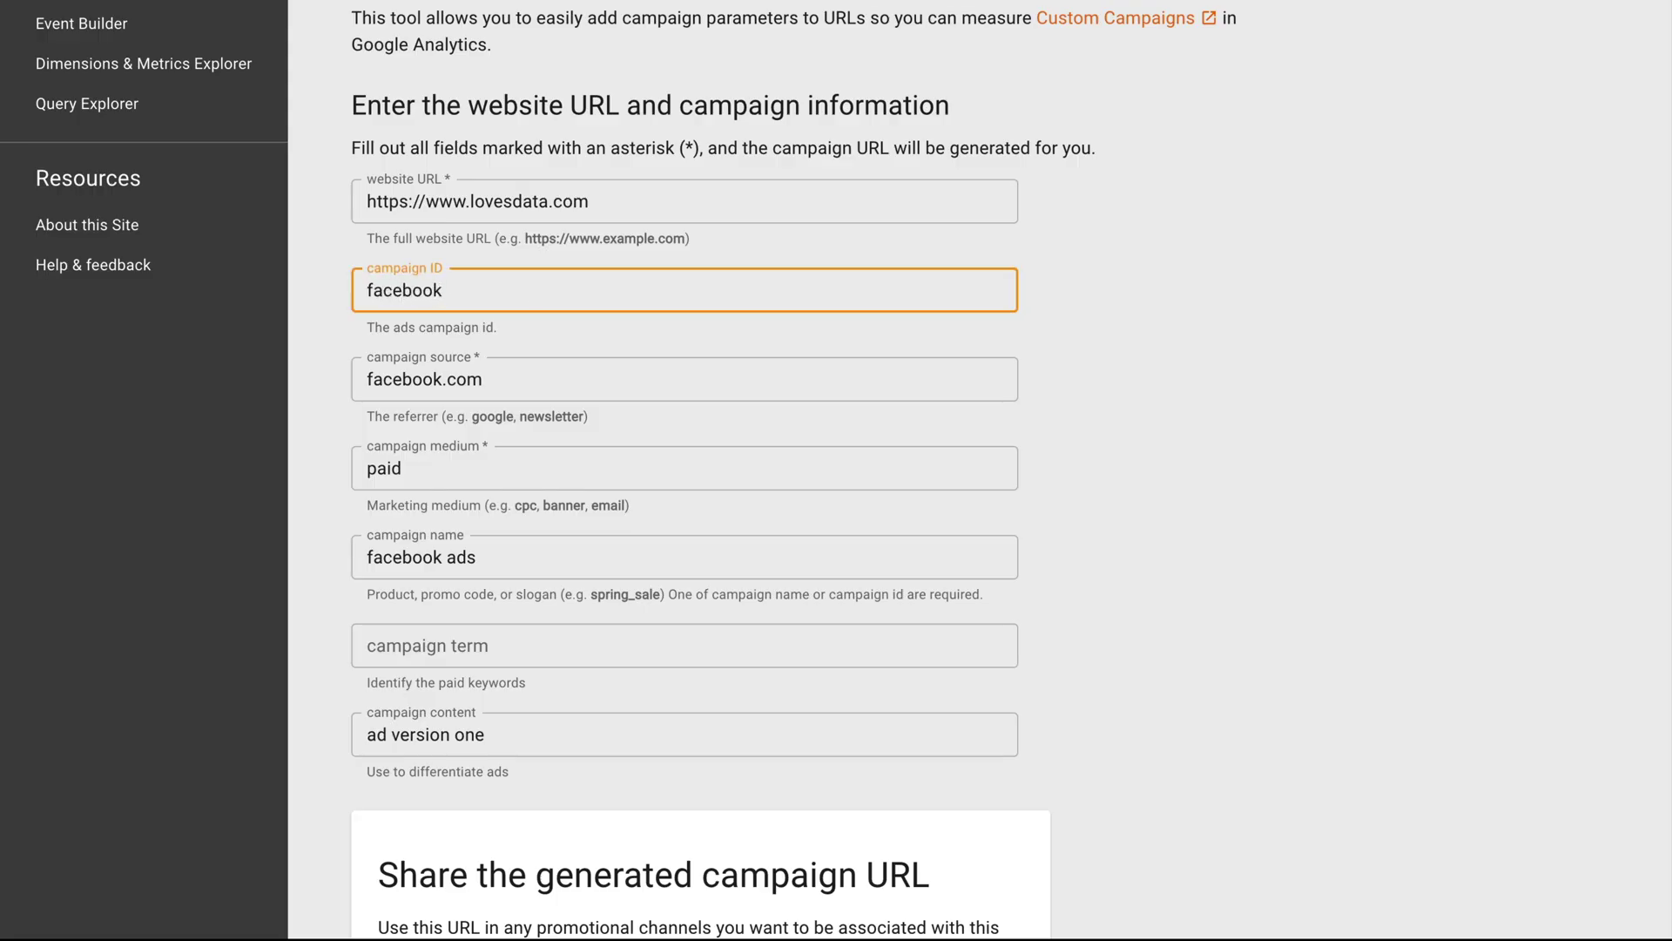
pyautogui.write('-ads-august-2022')
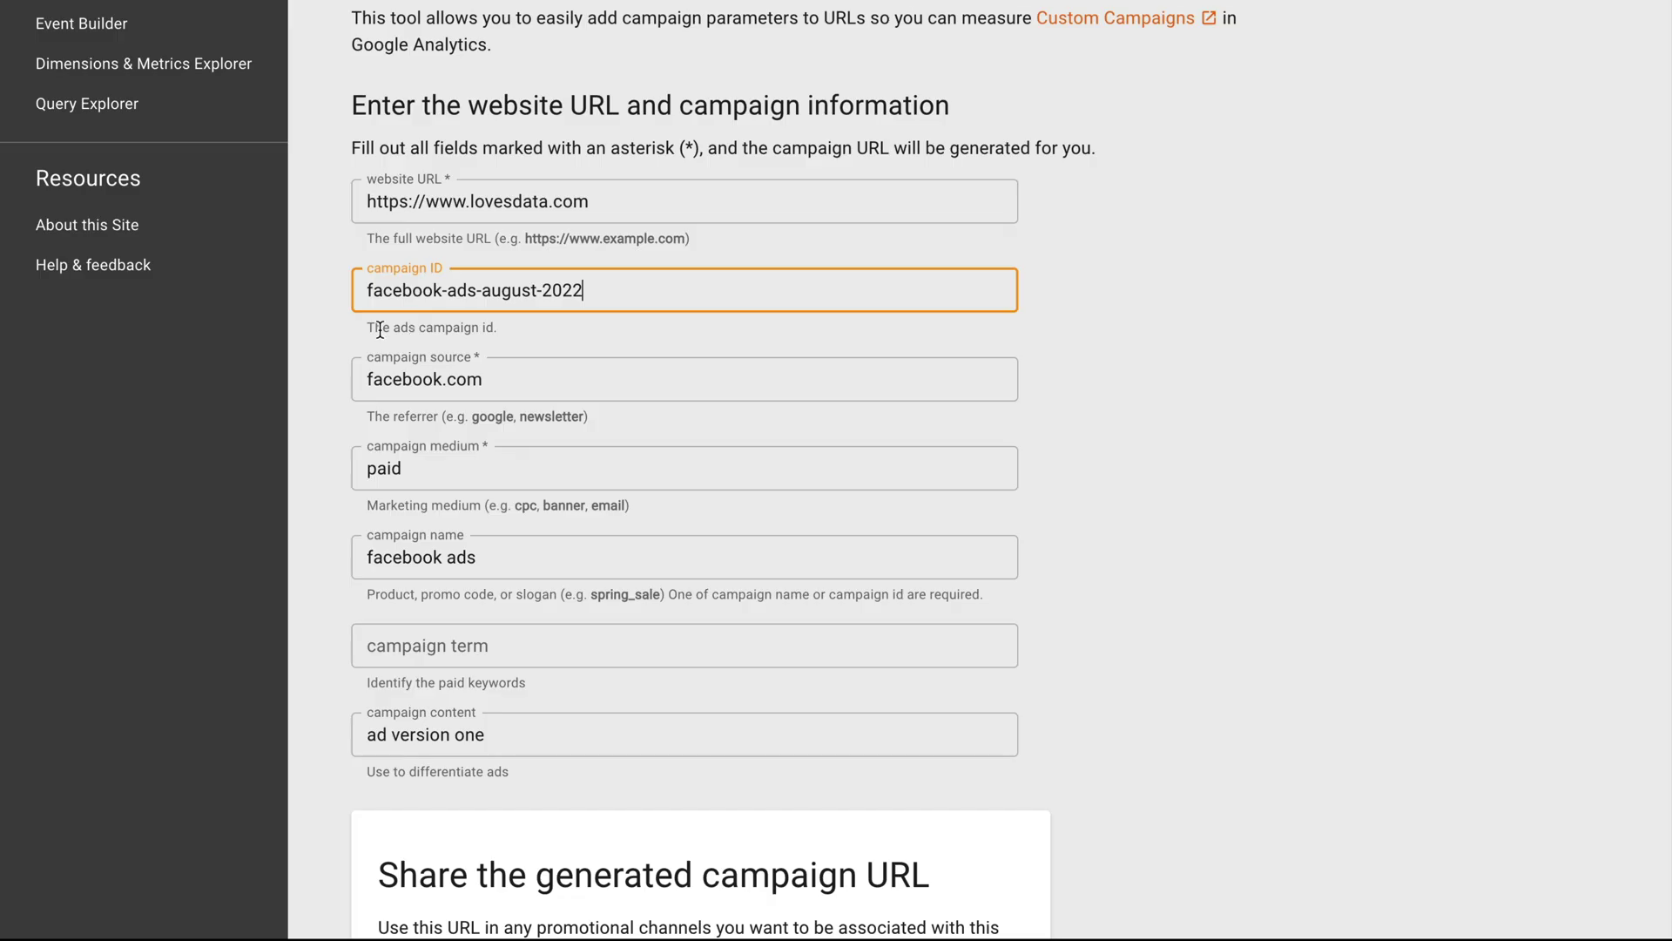
pyautogui.click(331, 345)
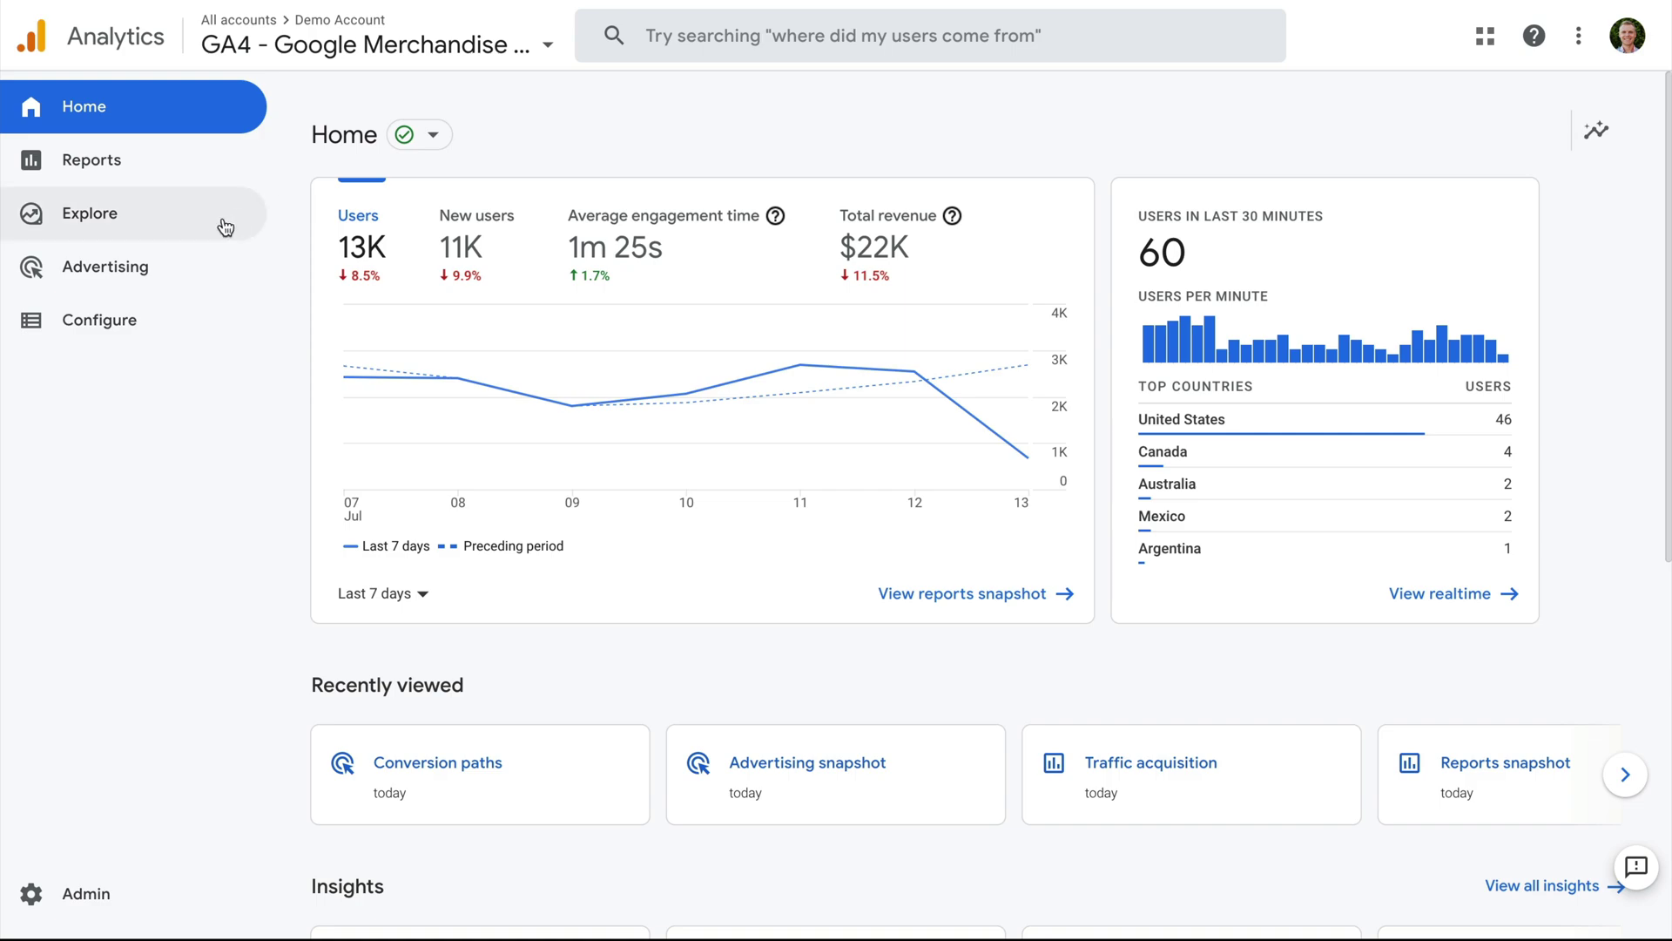
# Switch to Google Analytics, view the Conversion paths report under Advertising, and open the choice of dimension that conversions are broken down by
pyautogui.click(110, 278)
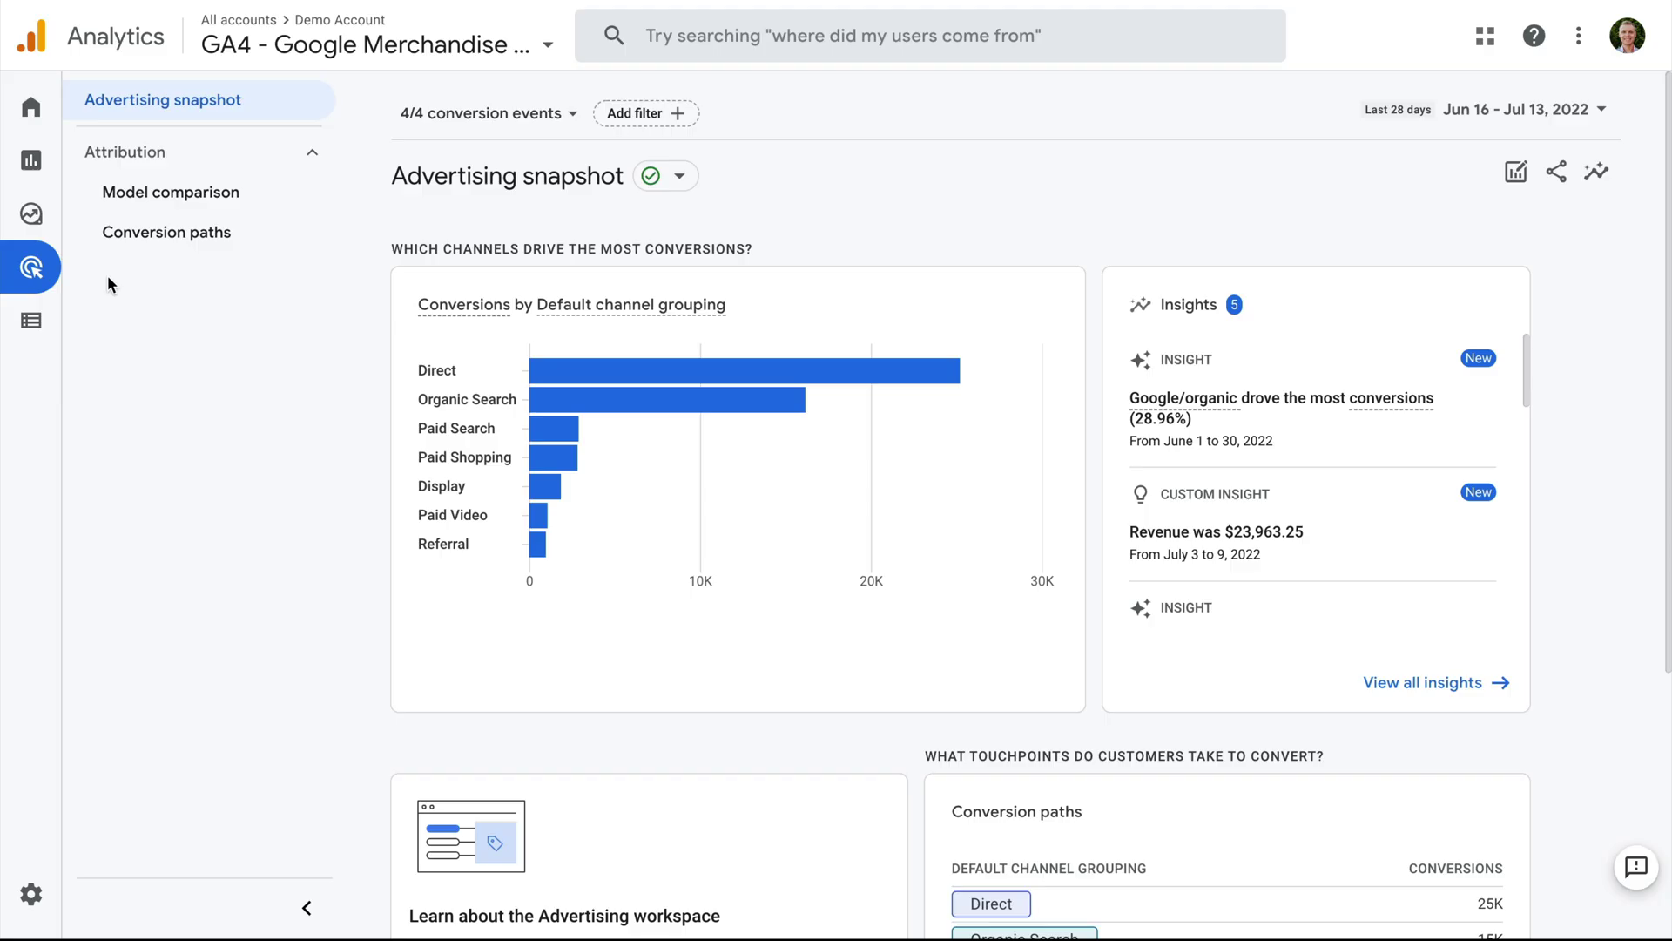
pyautogui.click(275, 243)
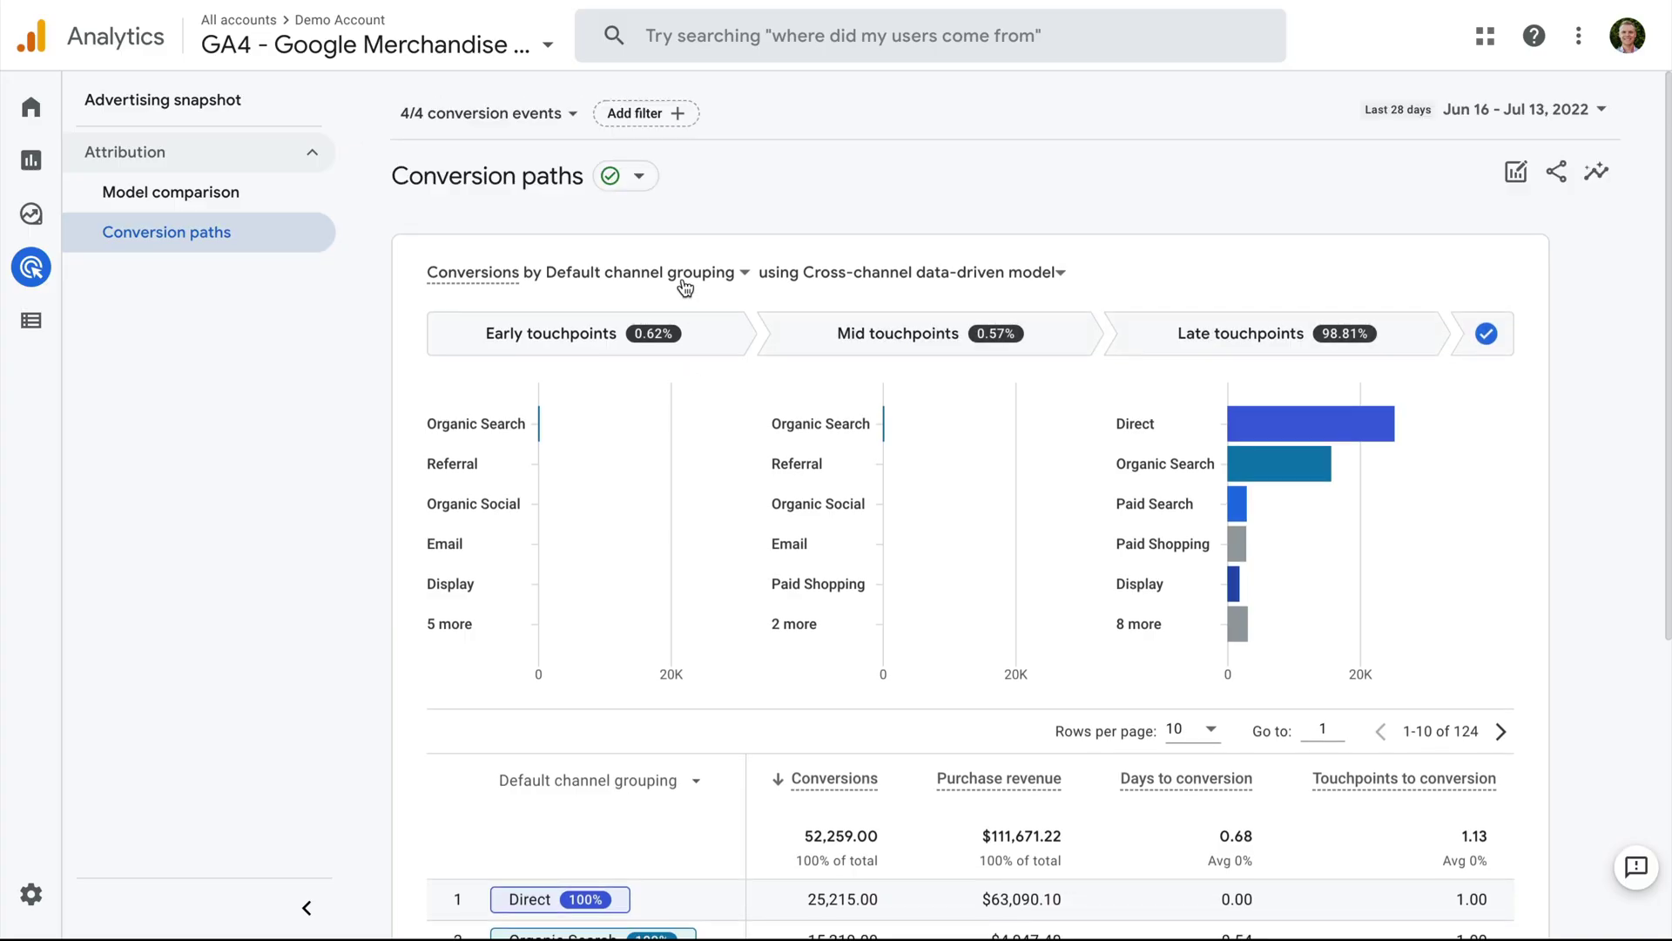
pyautogui.moveTo(685, 281)
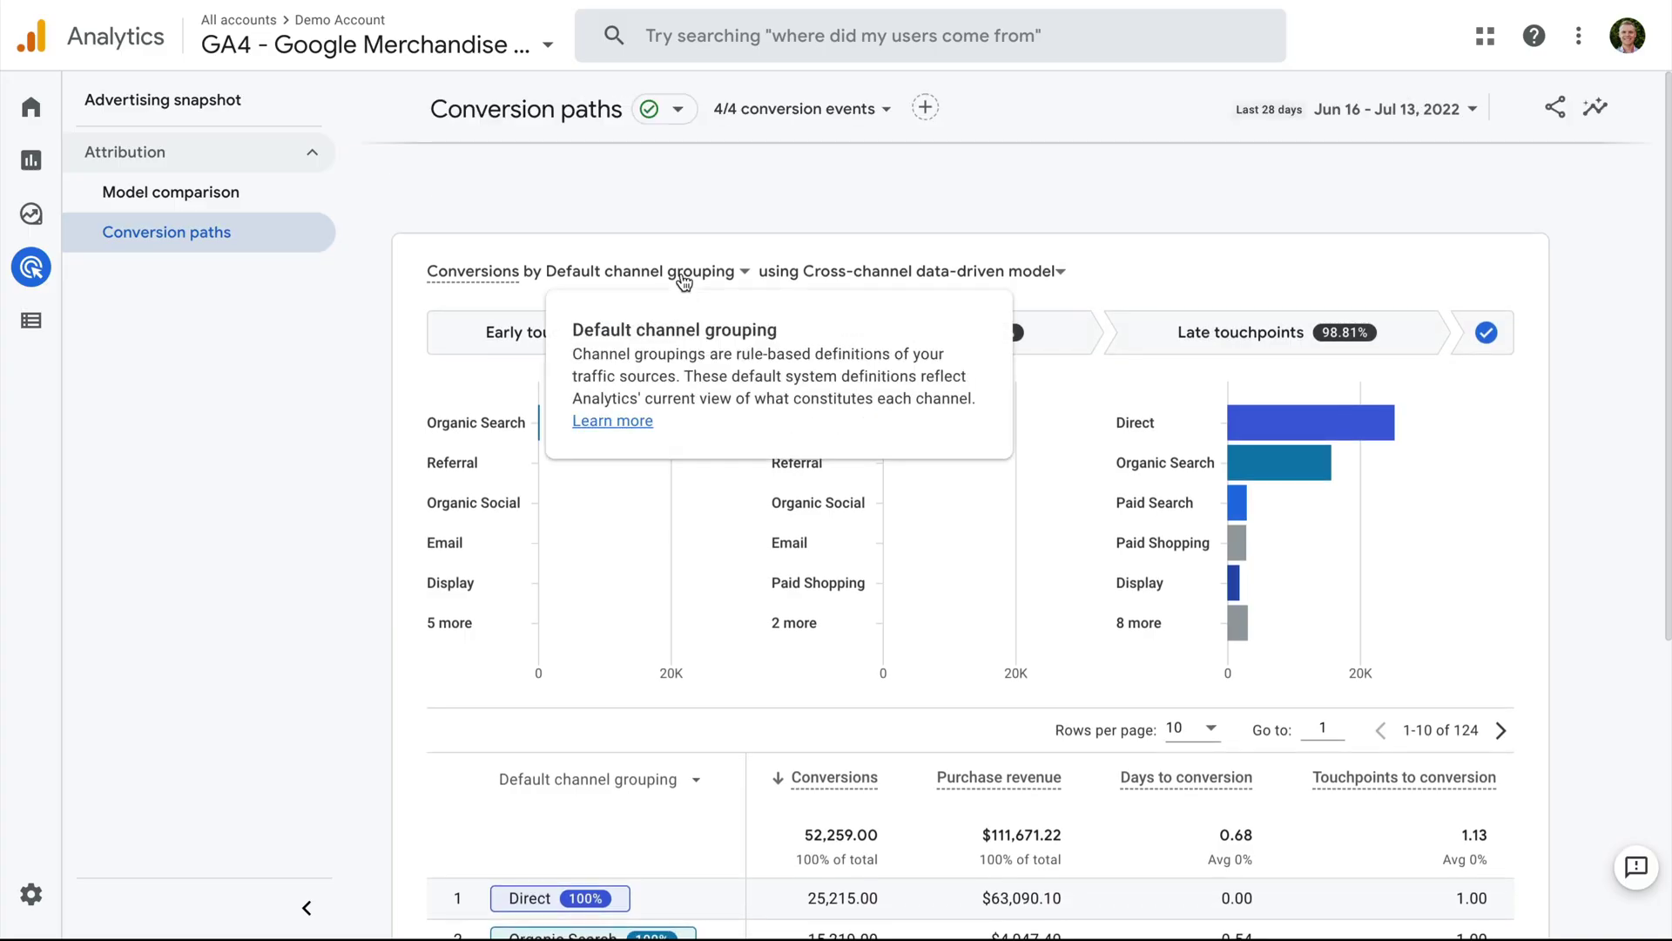
pyautogui.click(696, 274)
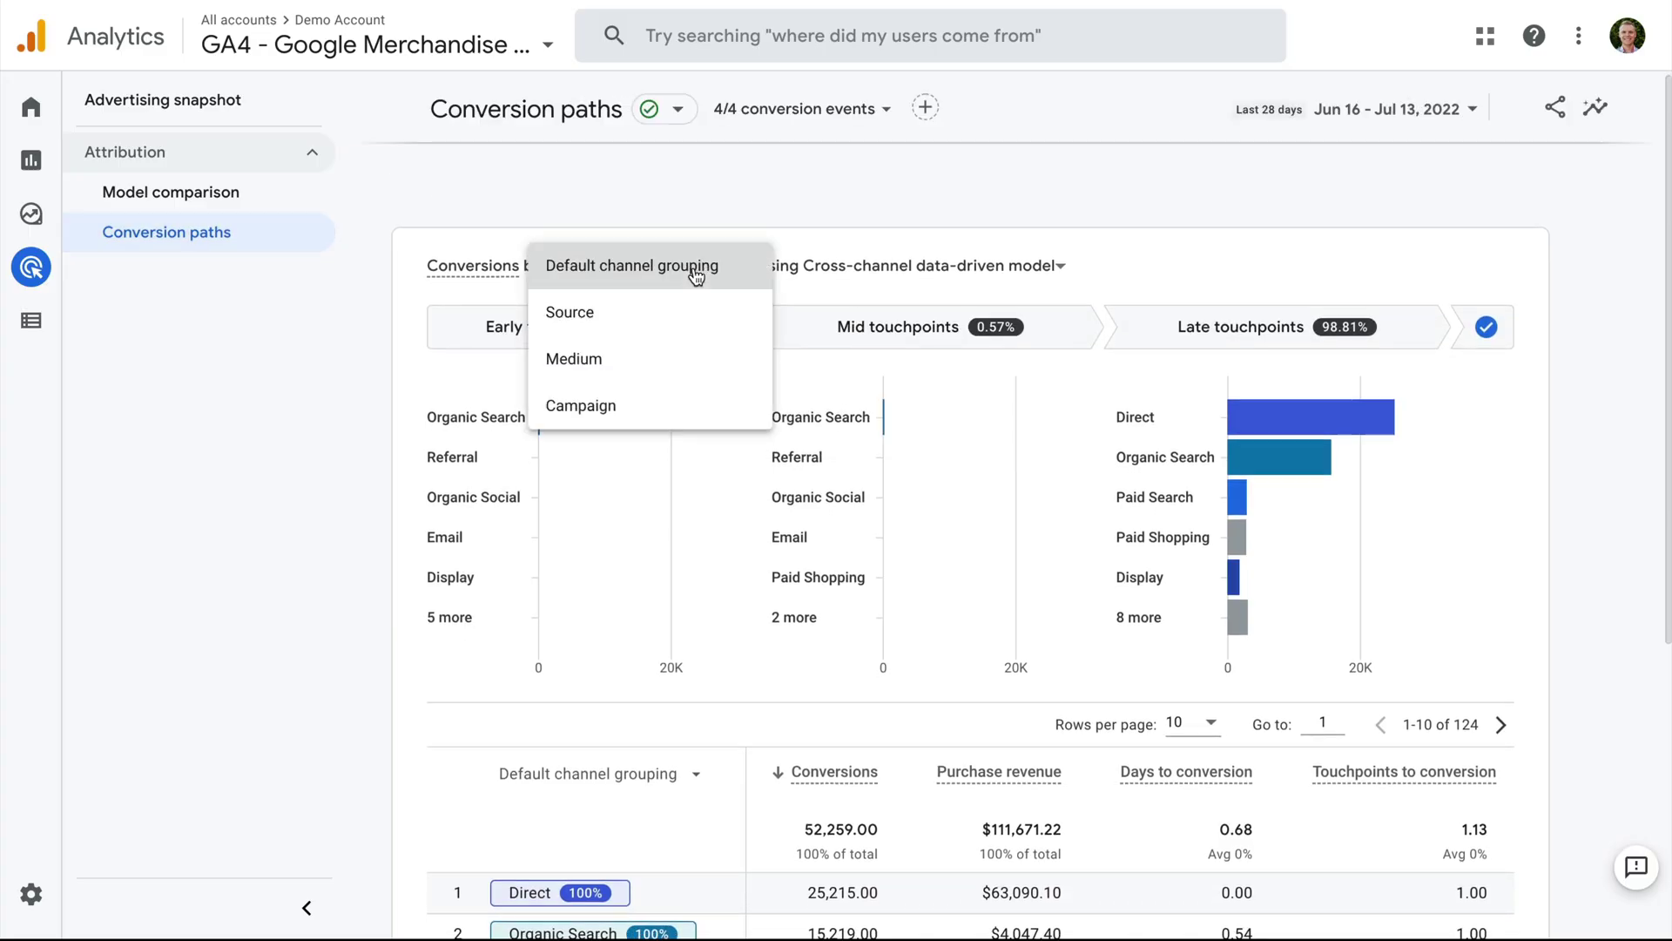